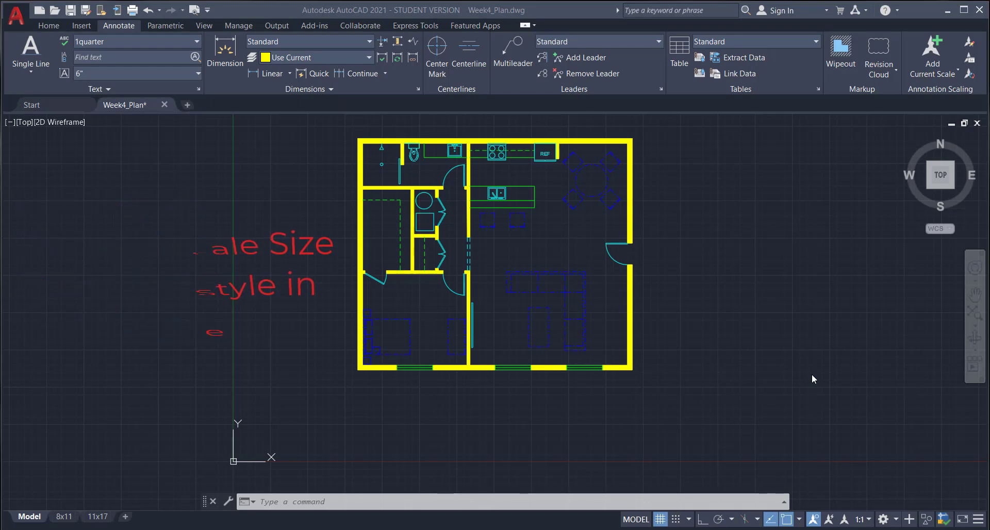
{"action": "left_click", "coordinate": [96, 516]}
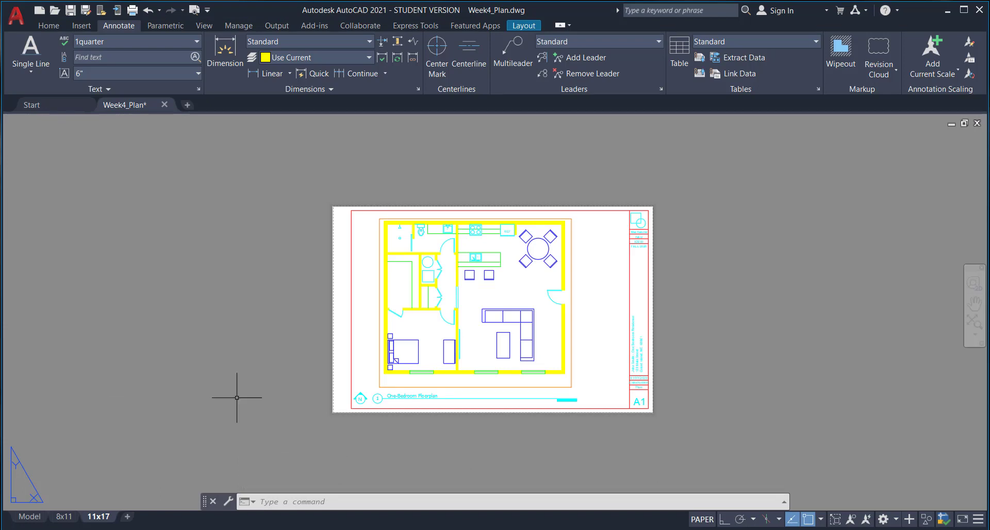
{"action": "left_click", "coordinate": [539, 387]}
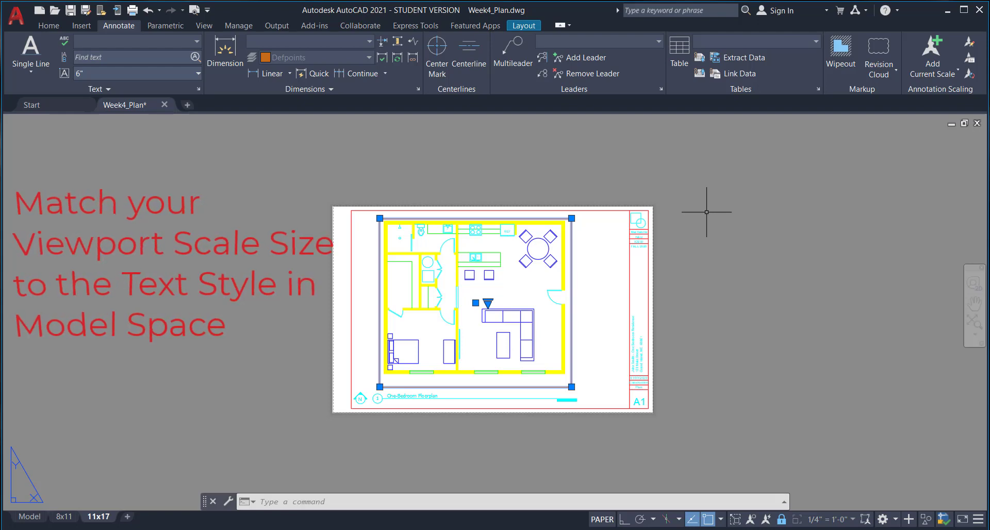
{"action": "left_click", "coordinate": [27, 517]}
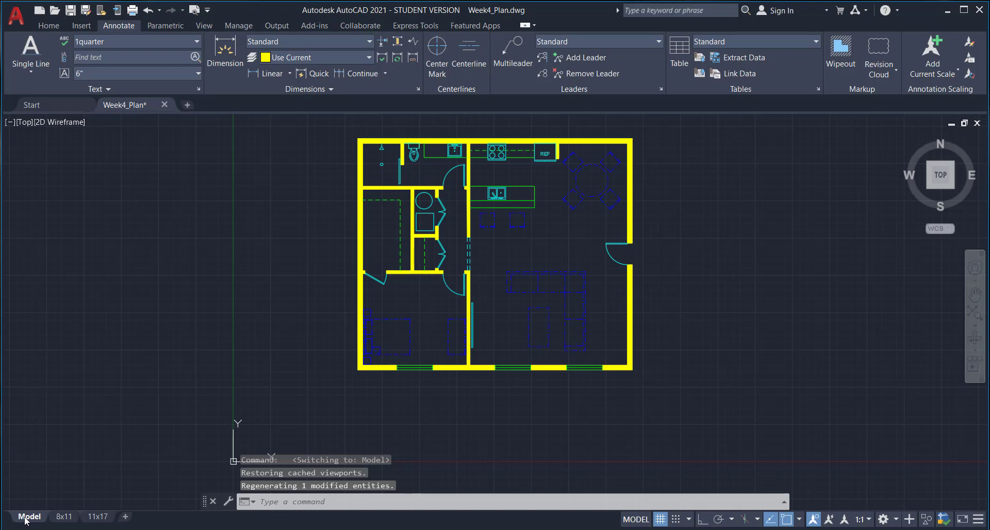
- Set A-RoomName-Furn as the current layer from the Home tab's layer list
{"action": "left_click", "coordinate": [49, 26]}
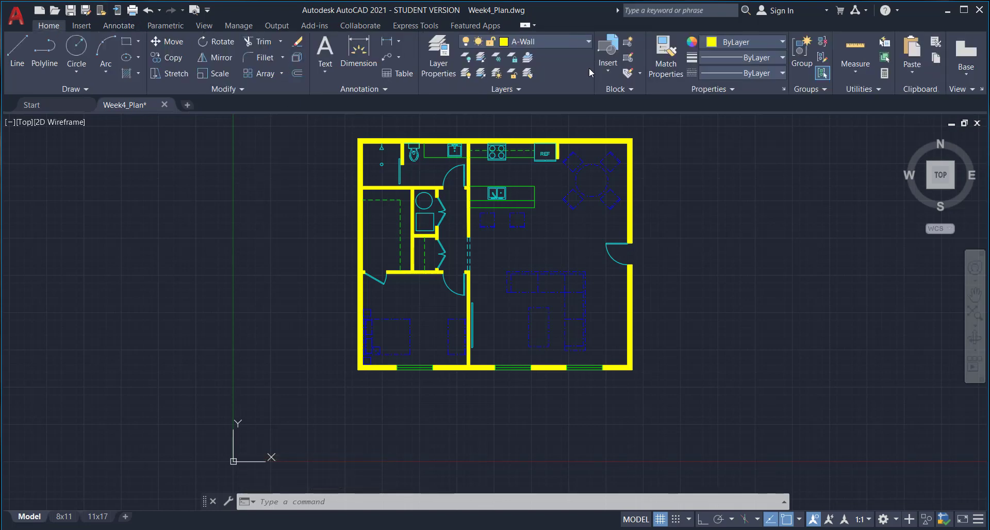
{"action": "left_click", "coordinate": [586, 43]}
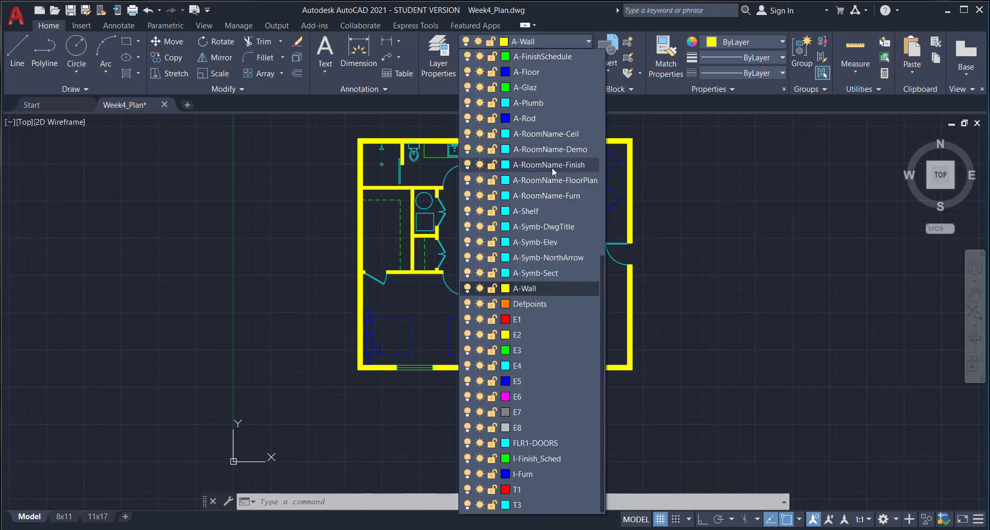
{"action": "left_click", "coordinate": [532, 198]}
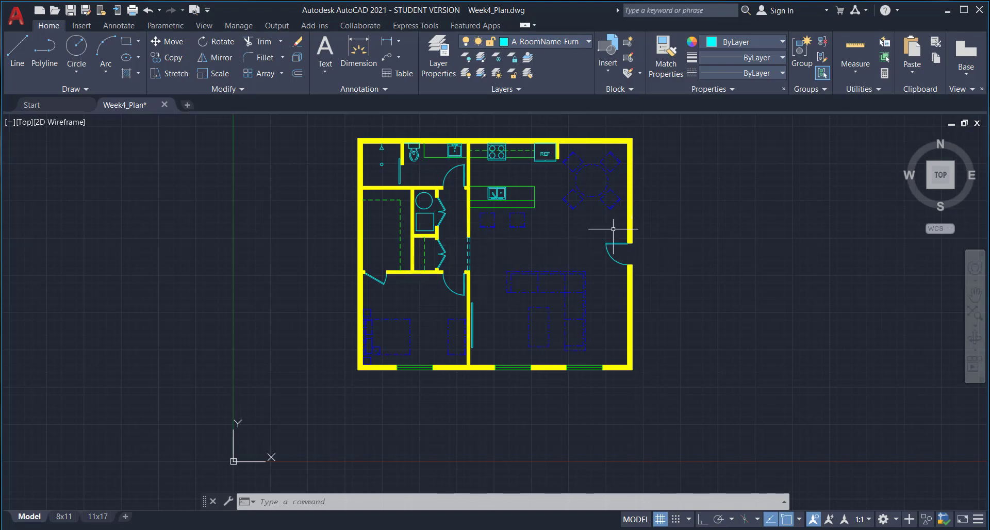
{"action": "left_click", "coordinate": [118, 25]}
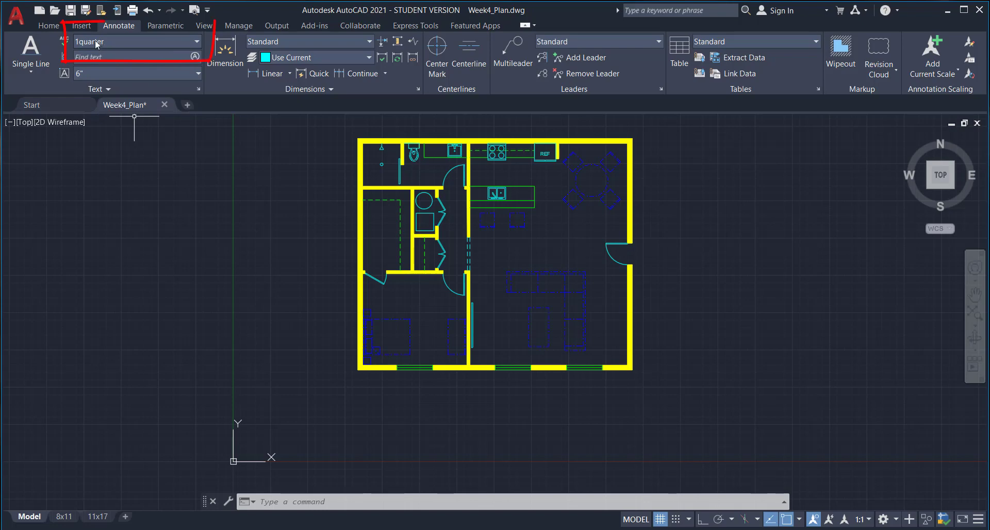
- Switch the current text style to One Quarter, the 6" label style
{"action": "left_click", "coordinate": [198, 42]}
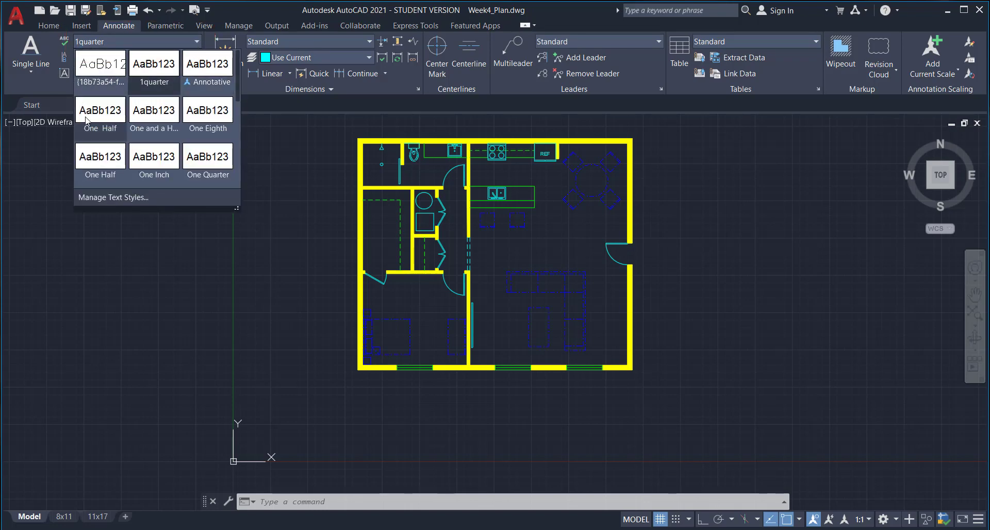
{"action": "scroll", "coordinate": [222, 129], "scroll_direction": "down", "scroll_amount": 5}
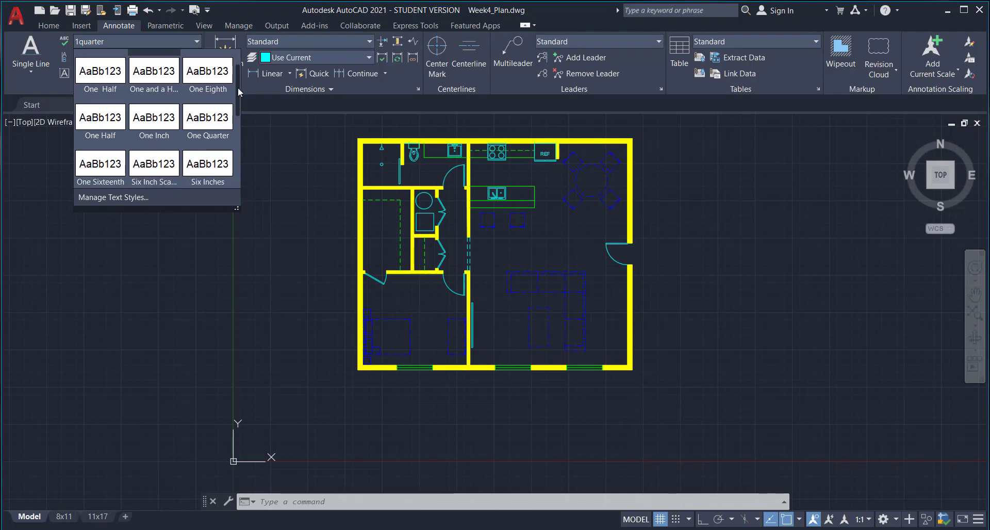
{"action": "scroll", "coordinate": [226, 154], "scroll_direction": "down", "scroll_amount": 2}
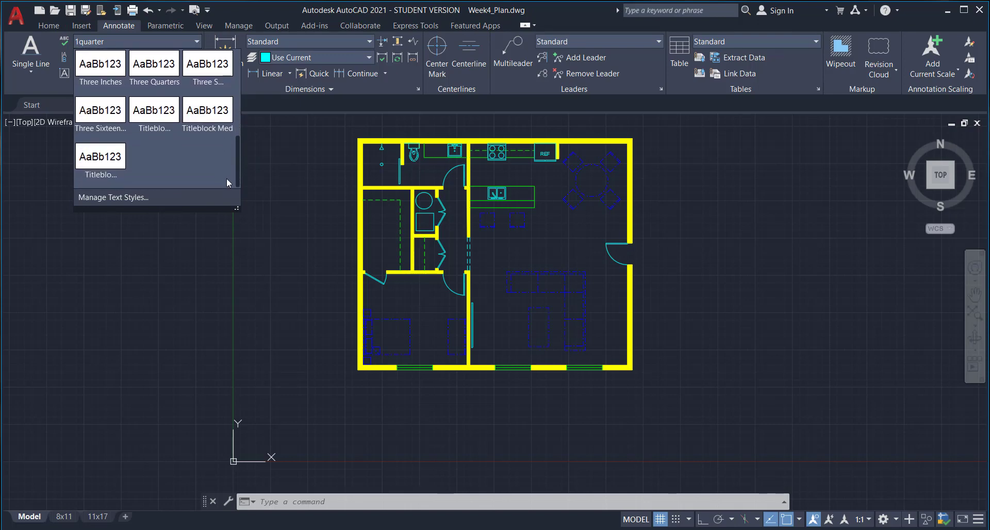
{"action": "scroll", "coordinate": [234, 155], "scroll_direction": "up", "scroll_amount": 6}
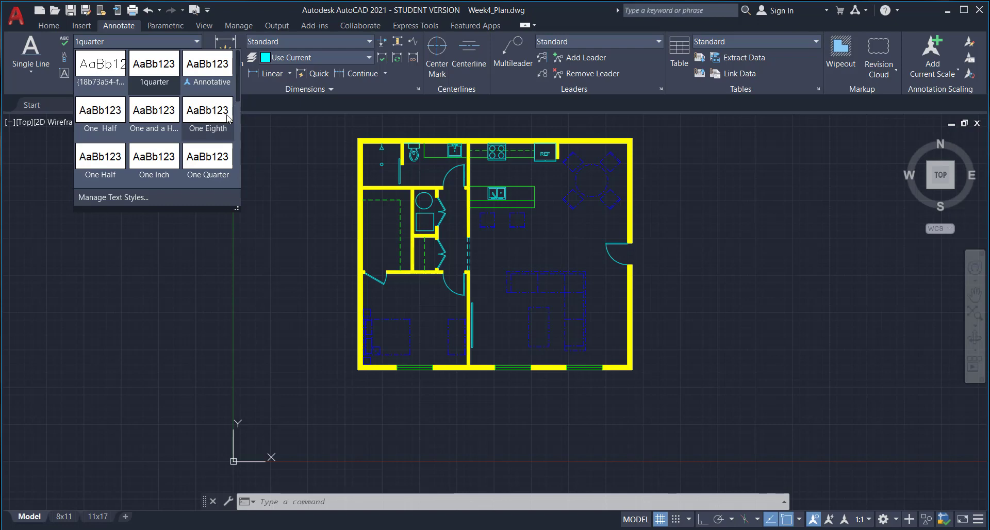
{"action": "left_click", "coordinate": [210, 166]}
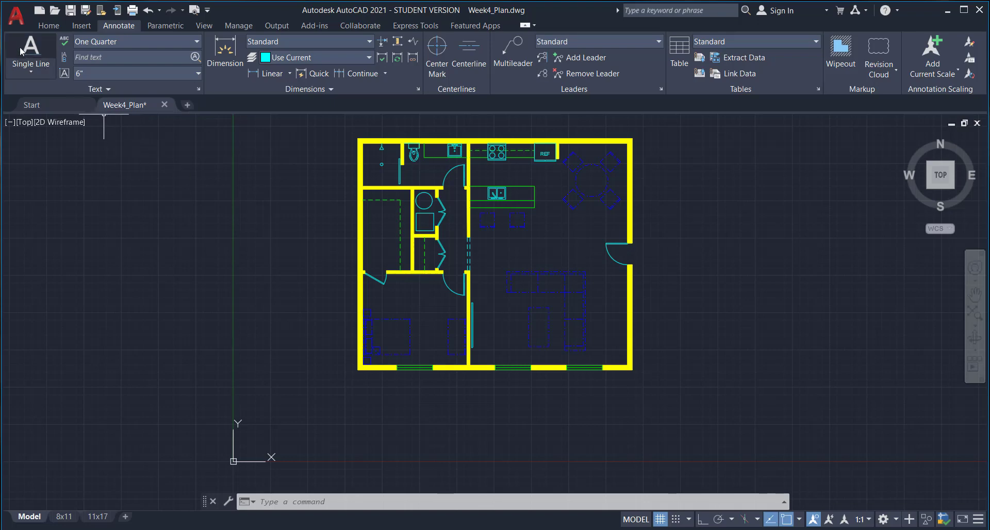
{"action": "left_click", "coordinate": [29, 70]}
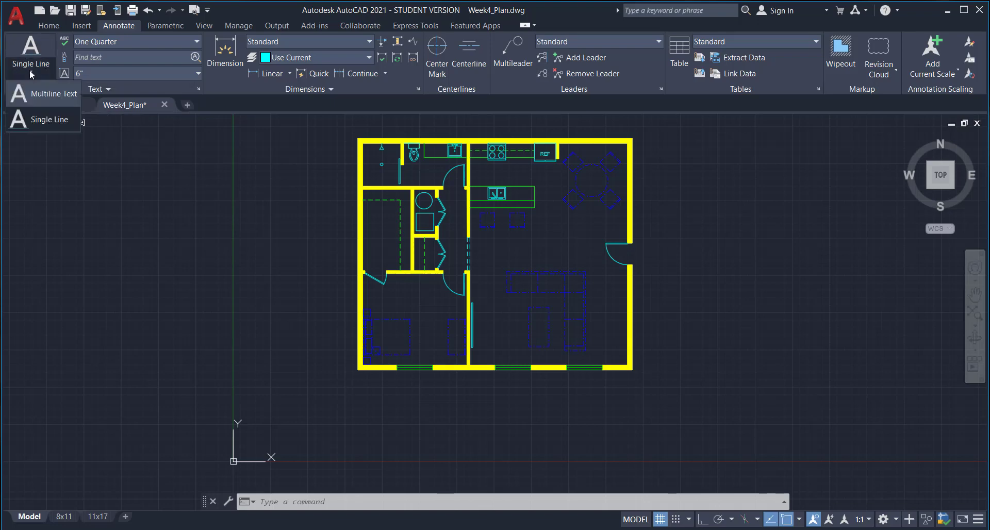
- Place single-line text DINING at the default rotation in the dining area
{"action": "left_click", "coordinate": [41, 120]}
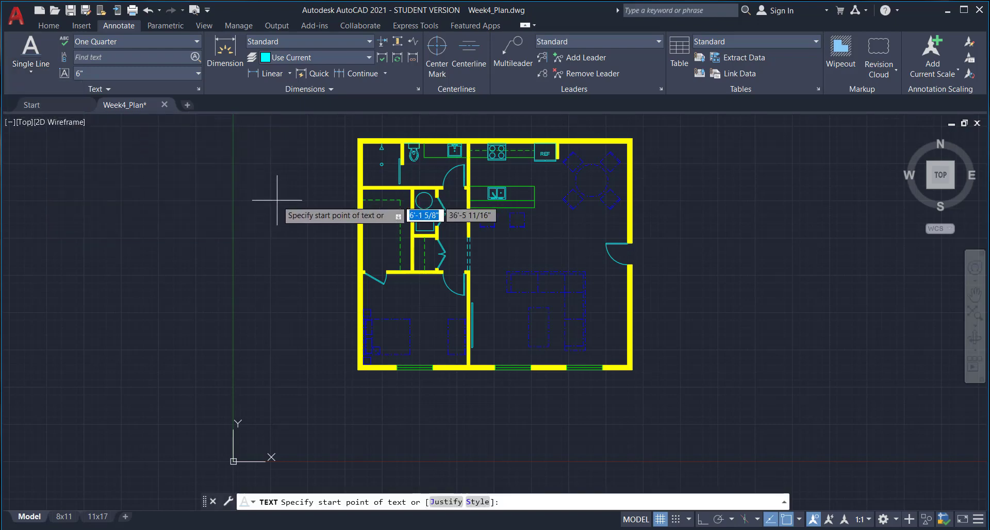
{"action": "scroll", "coordinate": [592, 197], "scroll_direction": "up", "scroll_amount": 5}
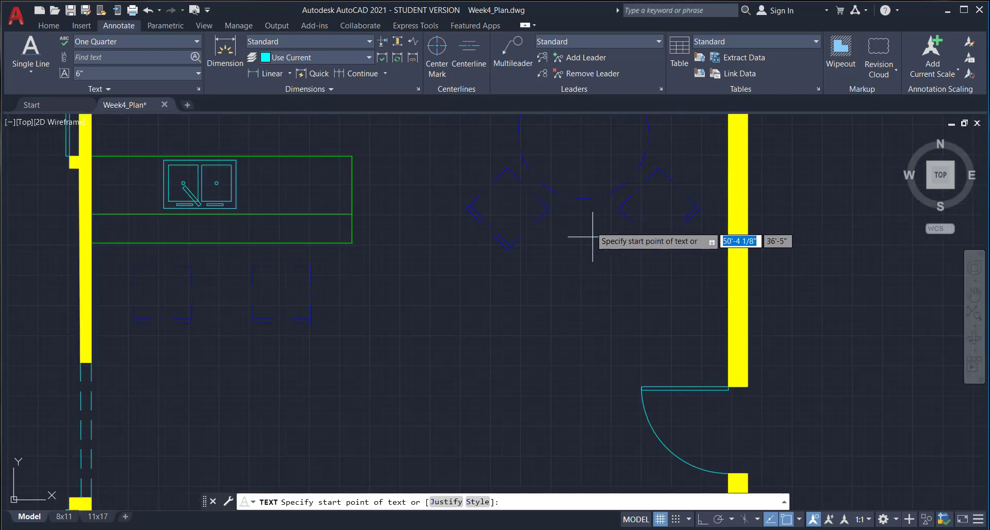
{"action": "left_click", "coordinate": [518, 273]}
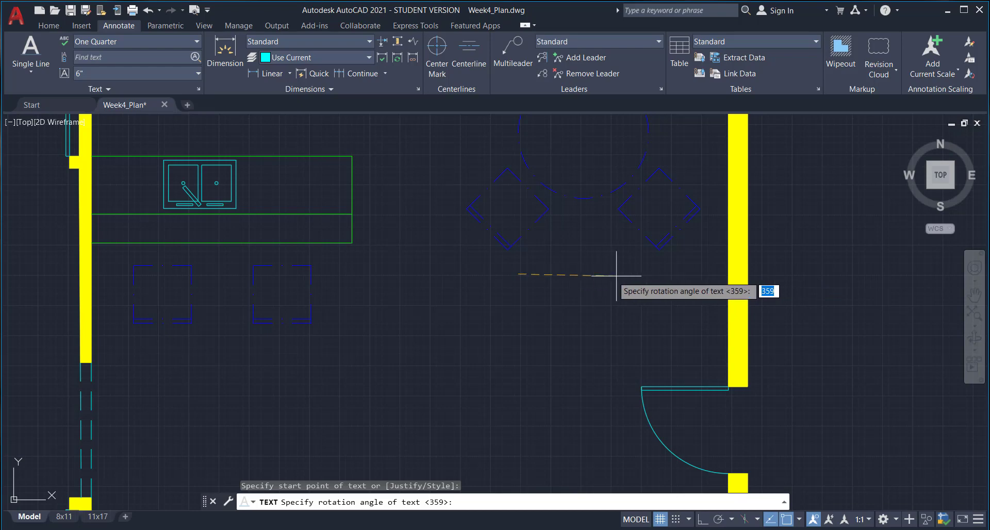
{"action": "left_click", "coordinate": [672, 273]}
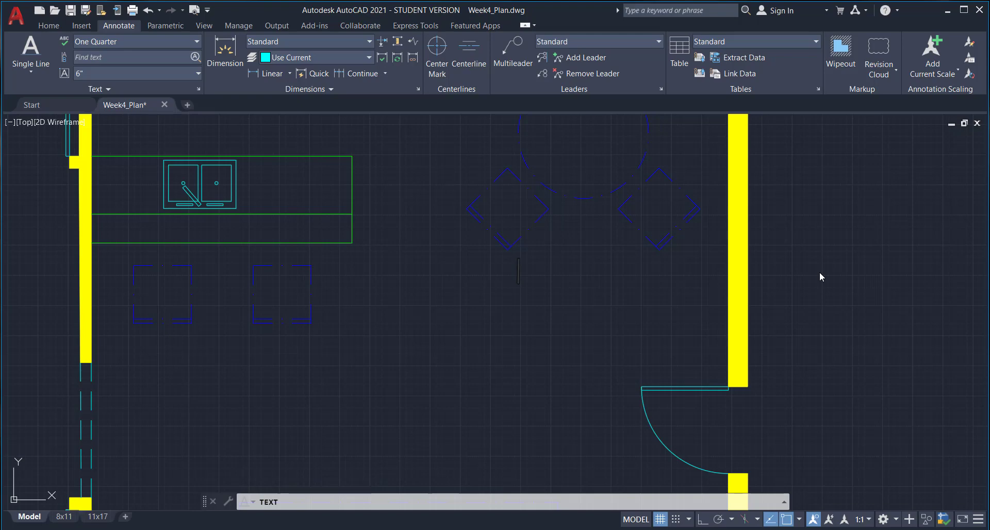
{"action": "type", "text": "d"}
{"action": "key", "text": "BackSpace"}
{"action": "type", "text": "DININ"}
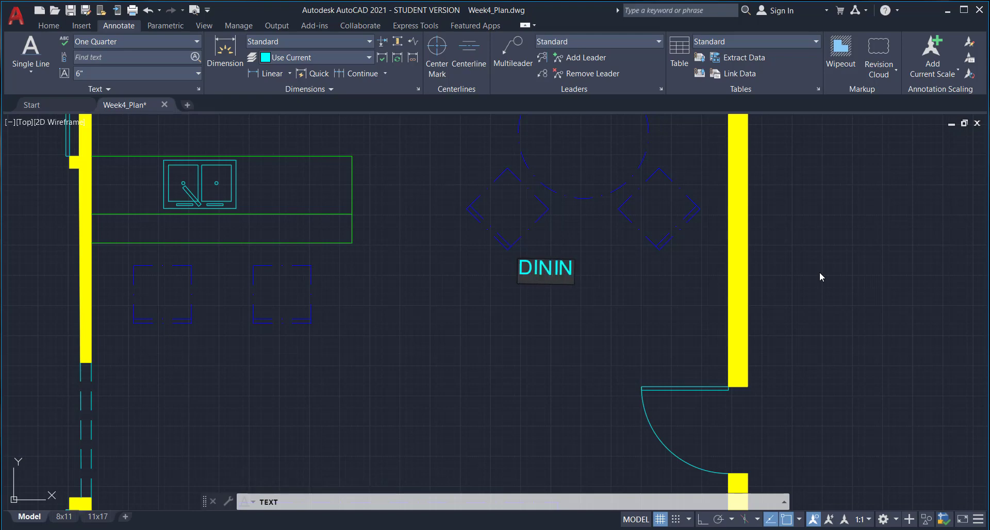
{"action": "type", "text": "G"}
{"action": "left_click", "coordinate": [678, 285]}
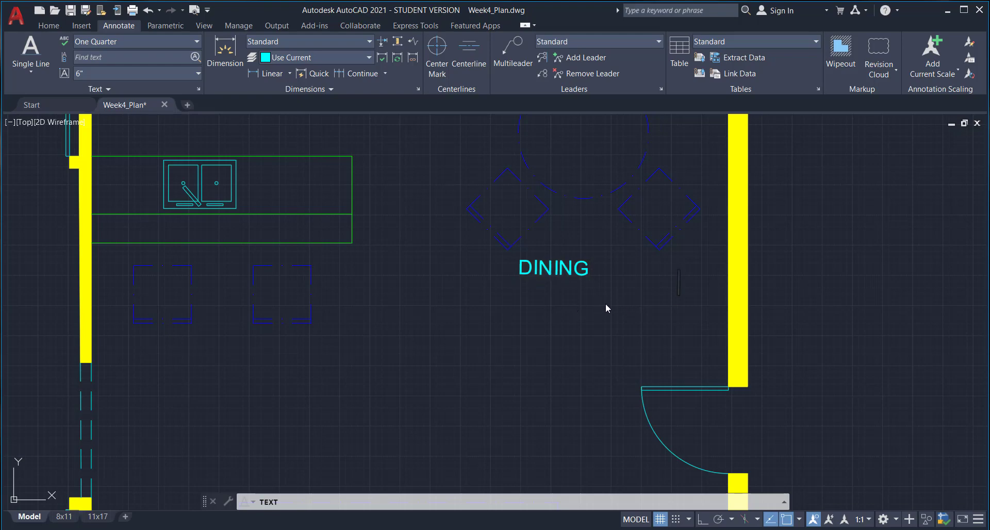
{"action": "key", "text": "Return"}
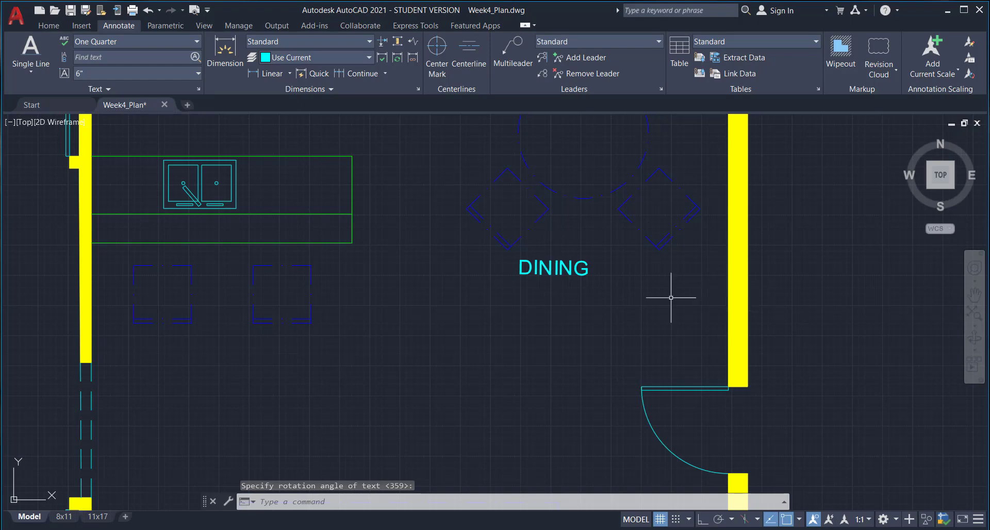
{"action": "scroll", "coordinate": [670, 298], "scroll_direction": "down", "scroll_amount": 3}
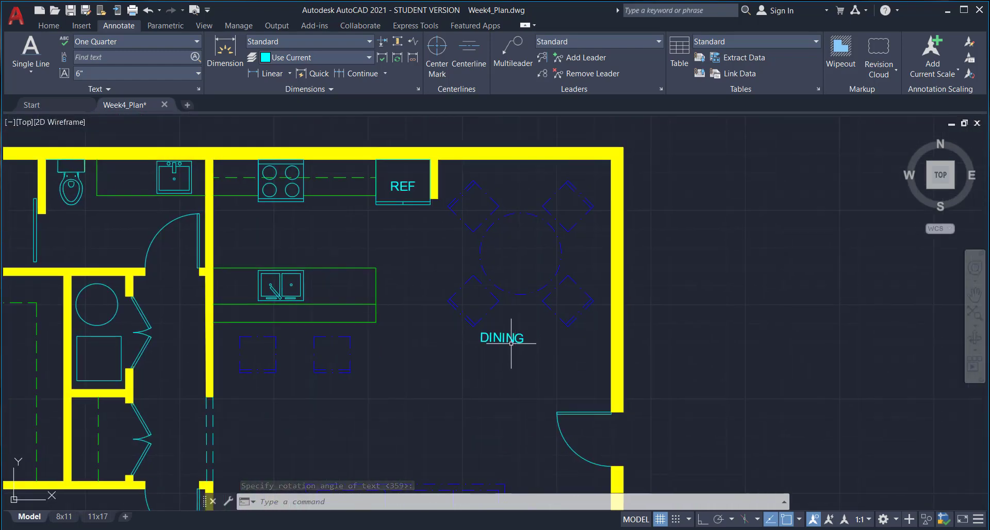
- Select the DINING label and move it by its grip lower in the dining area
{"action": "scroll", "coordinate": [511, 343], "scroll_direction": "up", "scroll_amount": 3}
{"action": "left_click", "coordinate": [515, 336]}
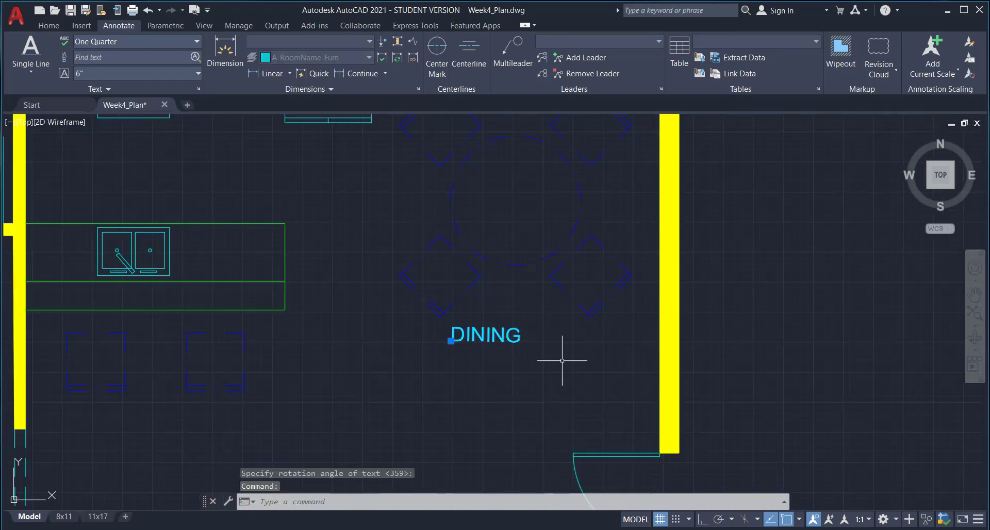
{"action": "left_click", "coordinate": [450, 341]}
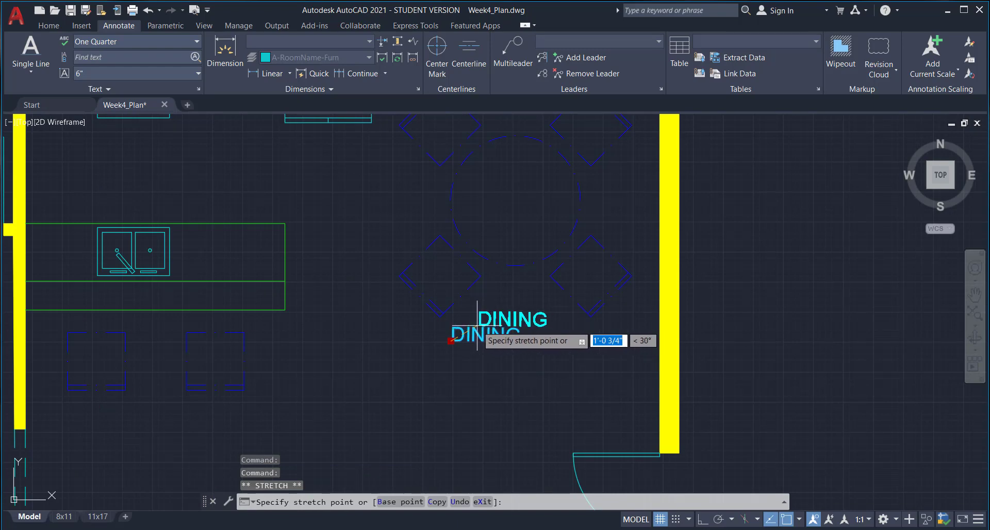
{"action": "left_click", "coordinate": [476, 325]}
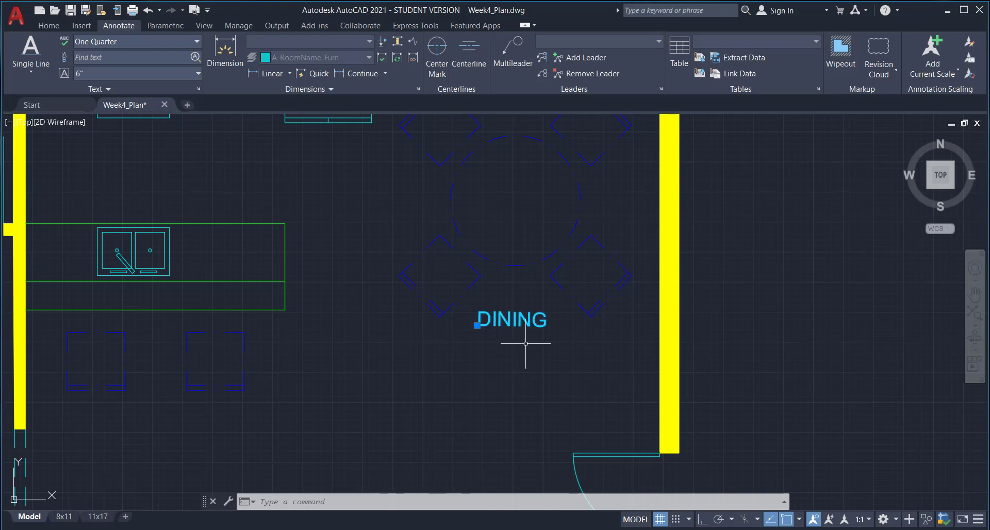
{"action": "left_click", "coordinate": [476, 325]}
{"action": "scroll", "coordinate": [480, 323], "scroll_direction": "down", "scroll_amount": 2}
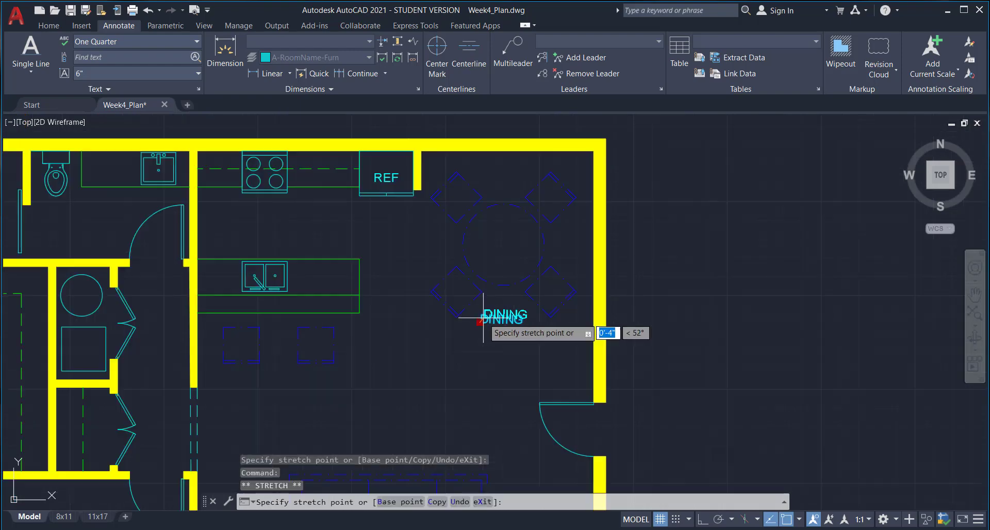
{"action": "scroll", "coordinate": [479, 310], "scroll_direction": "up", "scroll_amount": 4}
{"action": "left_click", "coordinate": [479, 298]}
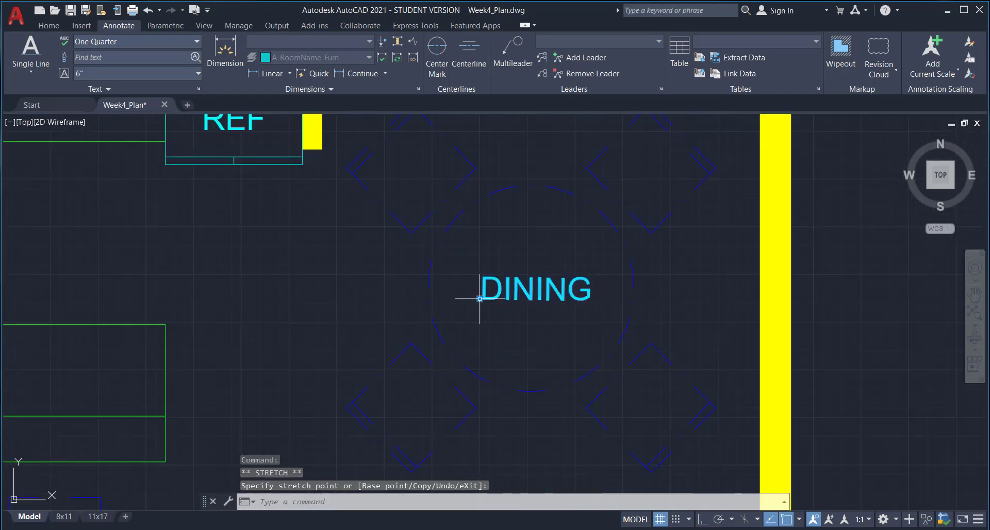
{"action": "scroll", "coordinate": [567, 376], "scroll_direction": "down", "scroll_amount": 3}
{"action": "middle_click_drag", "start_coordinate": [570, 380], "coordinate": [552, 310]}
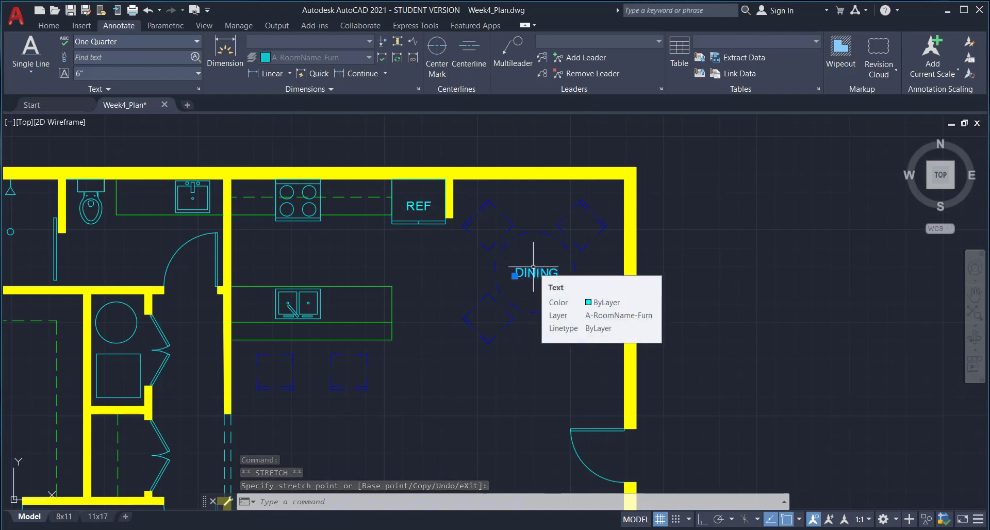
{"action": "scroll", "coordinate": [515, 276], "scroll_direction": "up", "scroll_amount": 3}
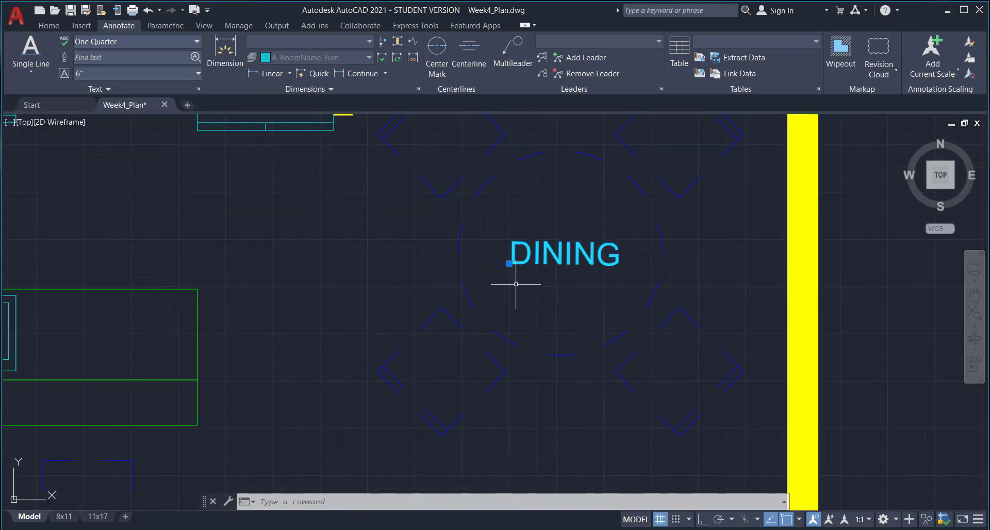
{"action": "scroll", "coordinate": [506, 387], "scroll_direction": "down", "scroll_amount": 3}
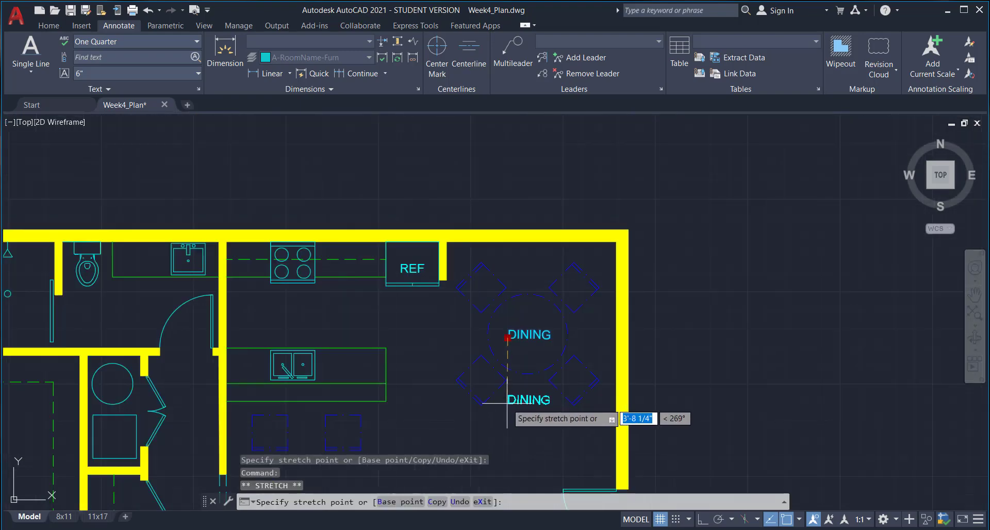
{"action": "left_click", "coordinate": [507, 403]}
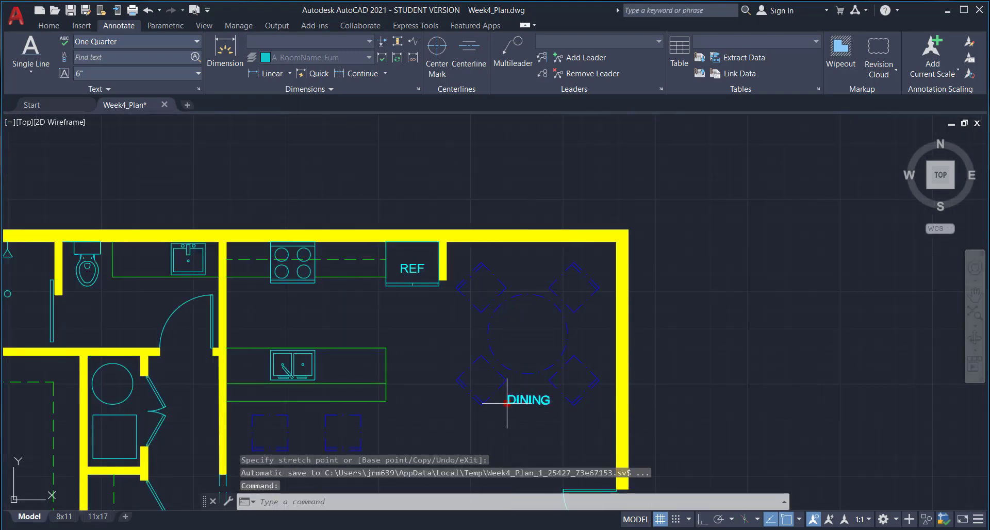
- Fine-tune the DINING label so it sits just below the dining table, then deselect it
{"action": "left_click", "coordinate": [508, 403]}
{"action": "scroll", "coordinate": [522, 376], "scroll_direction": "up", "scroll_amount": 4}
{"action": "left_click", "coordinate": [498, 371]}
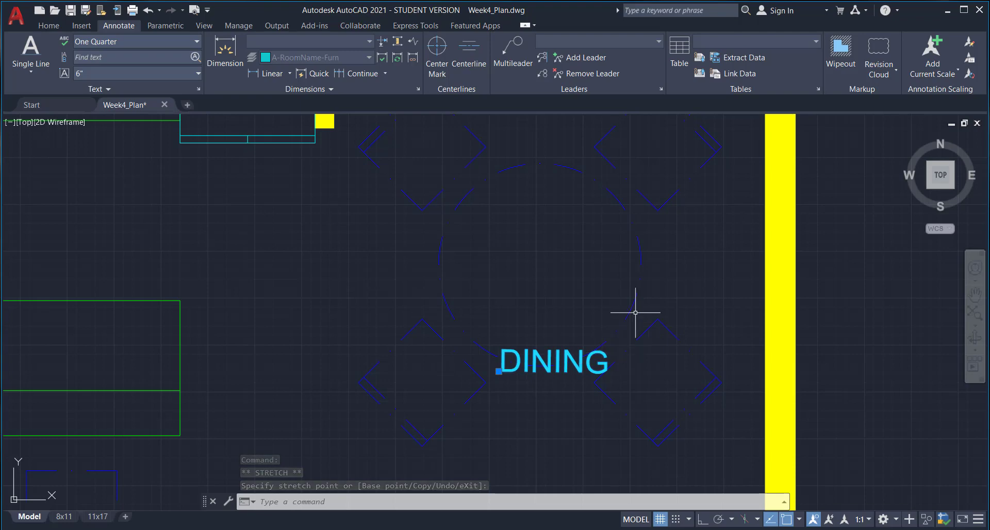
{"action": "left_click", "coordinate": [498, 371]}
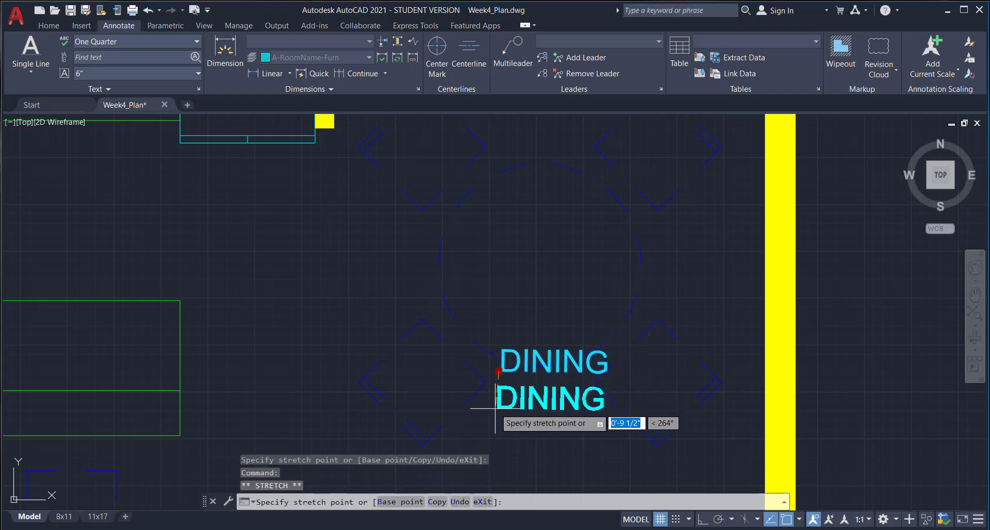
{"action": "scroll", "coordinate": [495, 417], "scroll_direction": "down", "scroll_amount": 1}
{"action": "scroll", "coordinate": [493, 427], "scroll_direction": "up", "scroll_amount": 1}
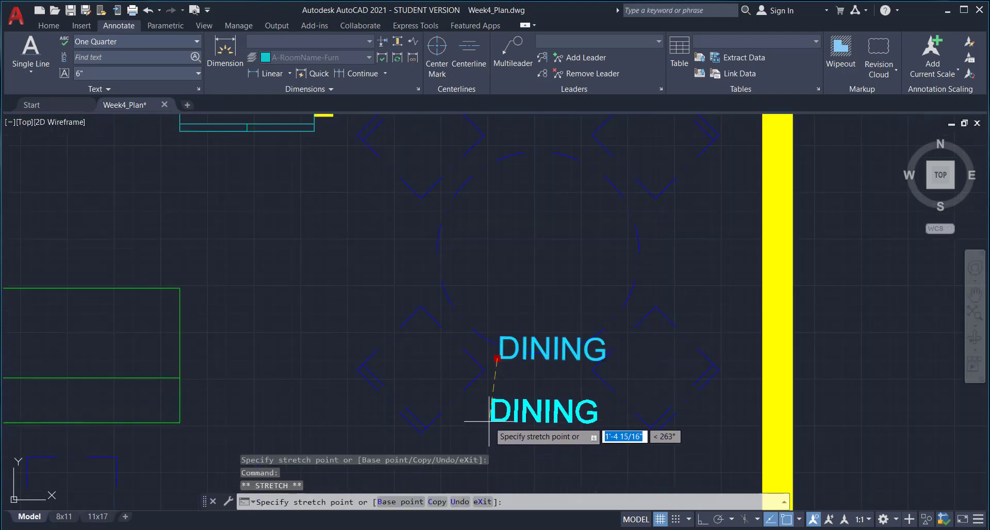
{"action": "left_click", "coordinate": [494, 428]}
{"action": "scroll", "coordinate": [650, 336], "scroll_direction": "down", "scroll_amount": 4}
{"action": "middle_click_drag", "start_coordinate": [670, 354], "coordinate": [661, 326]}
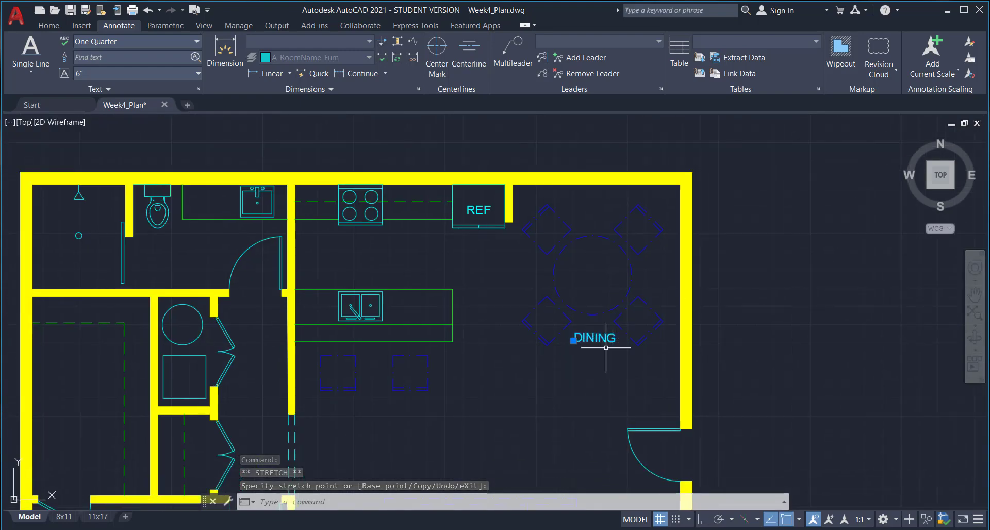
{"action": "scroll", "coordinate": [605, 348], "scroll_direction": "up", "scroll_amount": 4}
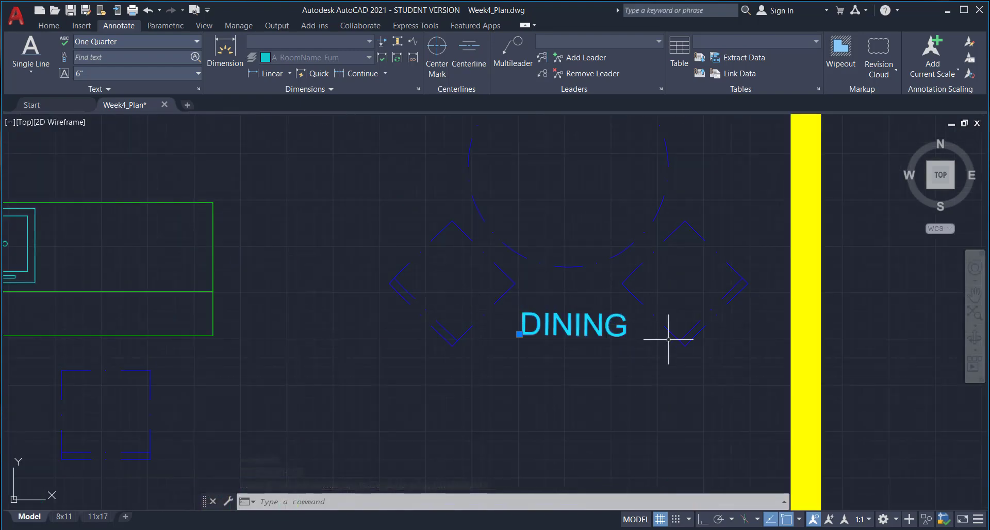
{"action": "scroll", "coordinate": [658, 379], "scroll_direction": "down", "scroll_amount": 6}
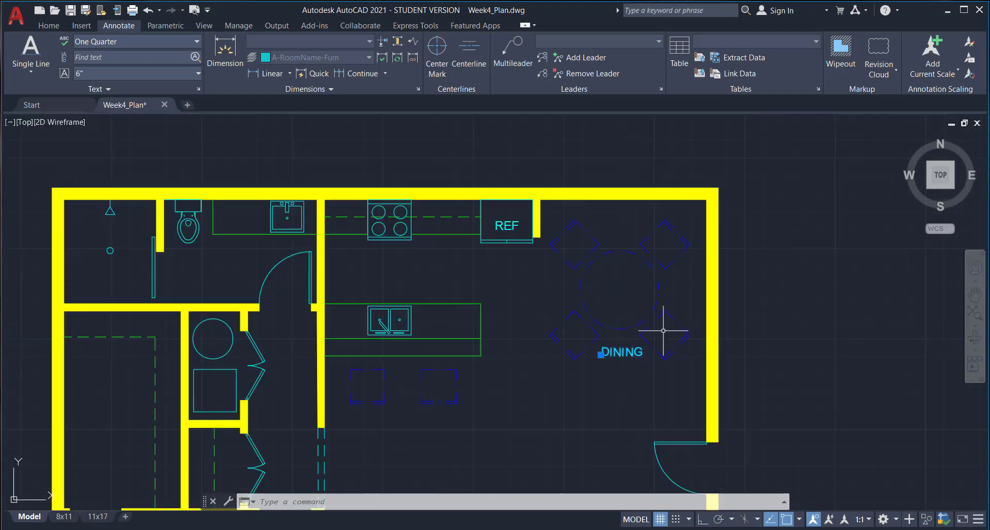
{"action": "scroll", "coordinate": [636, 379], "scroll_direction": "up", "scroll_amount": 4}
{"action": "left_click", "coordinate": [606, 293]}
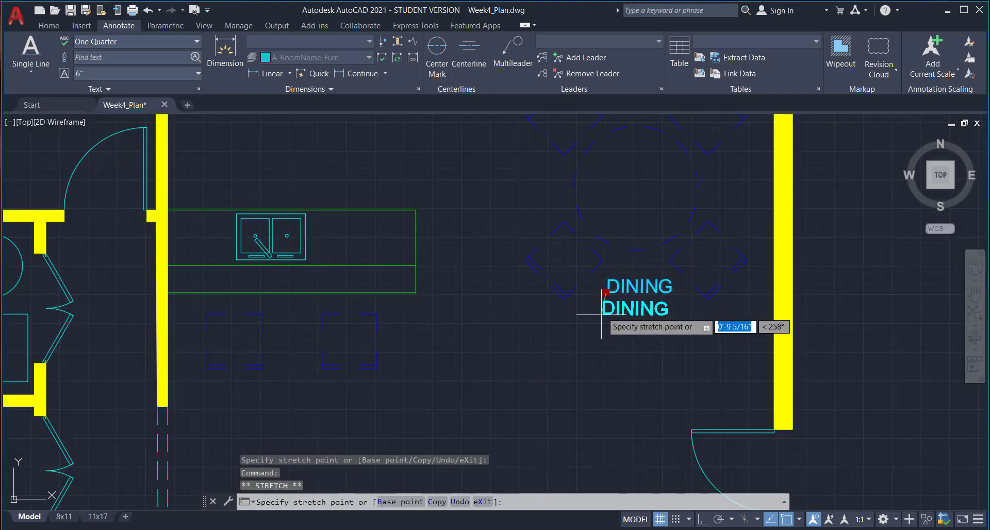
{"action": "left_click", "coordinate": [604, 322]}
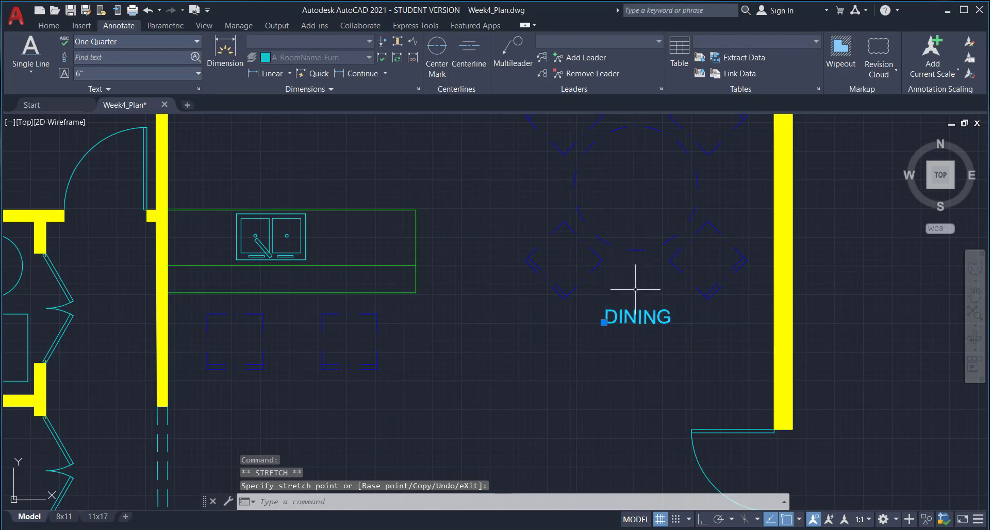
{"action": "scroll", "coordinate": [635, 289], "scroll_direction": "down", "scroll_amount": 2}
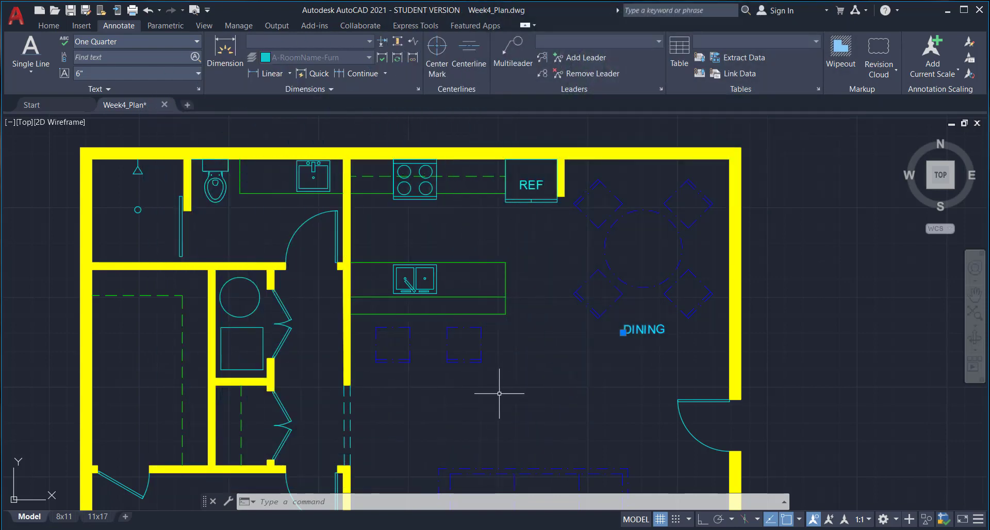
{"action": "key", "text": "Escape"}
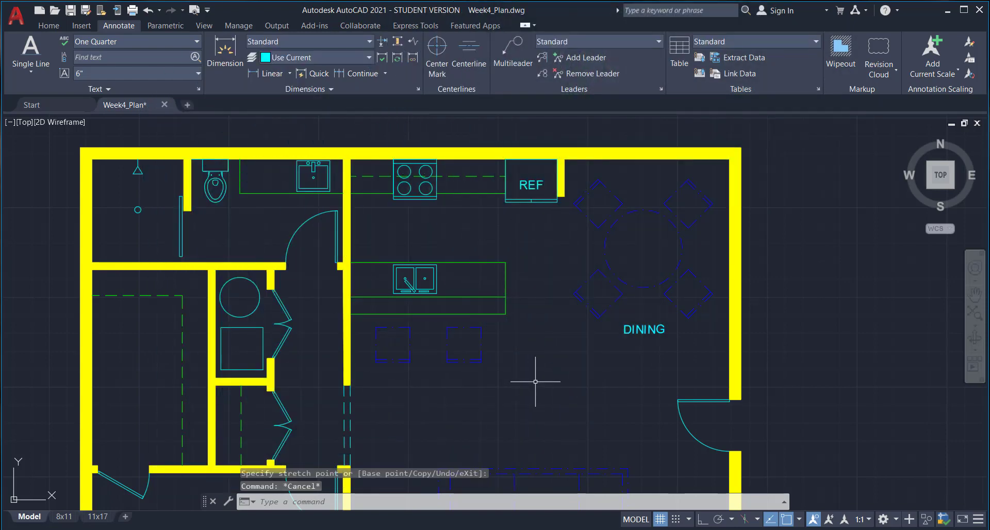
- Add a single-line KITCHEN label at rotation 359 between the range and the island
{"action": "left_click", "coordinate": [32, 50]}
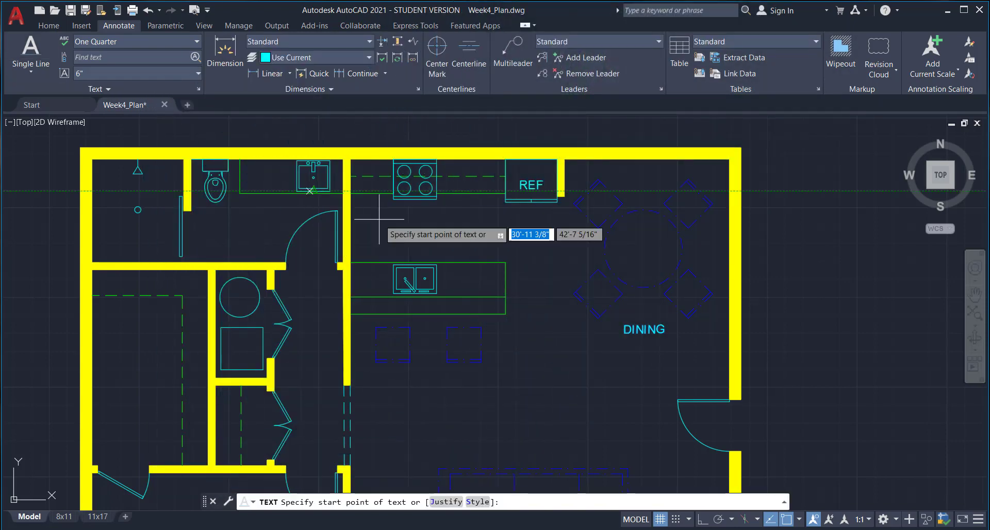
{"action": "left_click", "coordinate": [403, 228]}
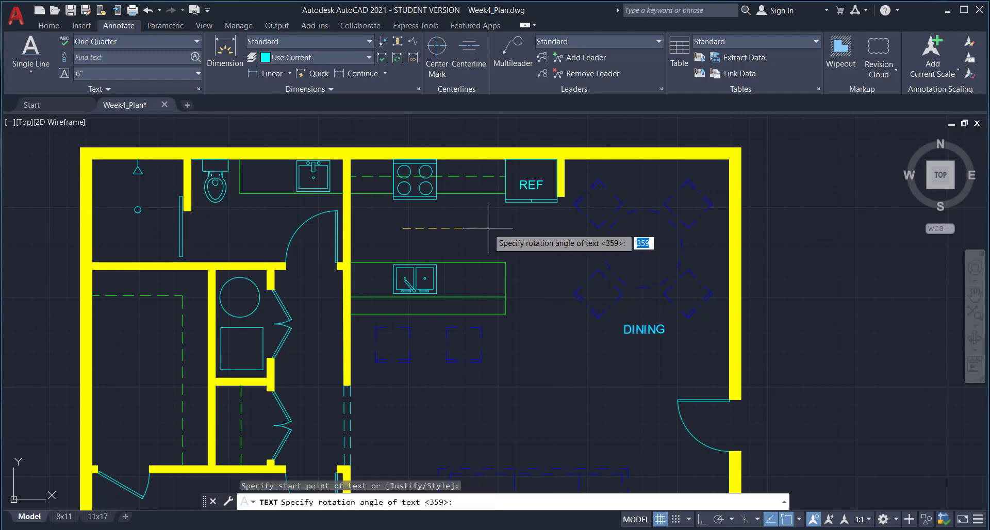
{"action": "key", "text": "Return"}
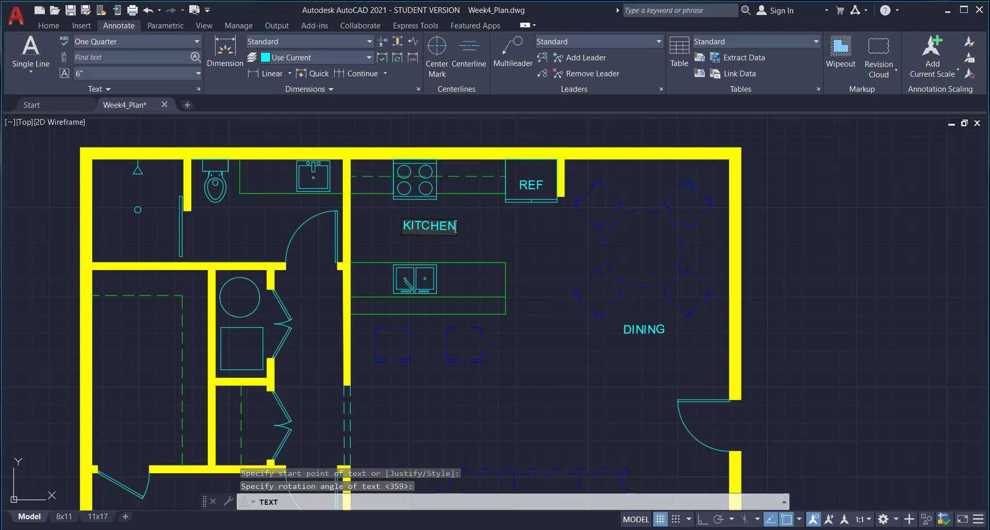
{"action": "key", "text": "Escape"}
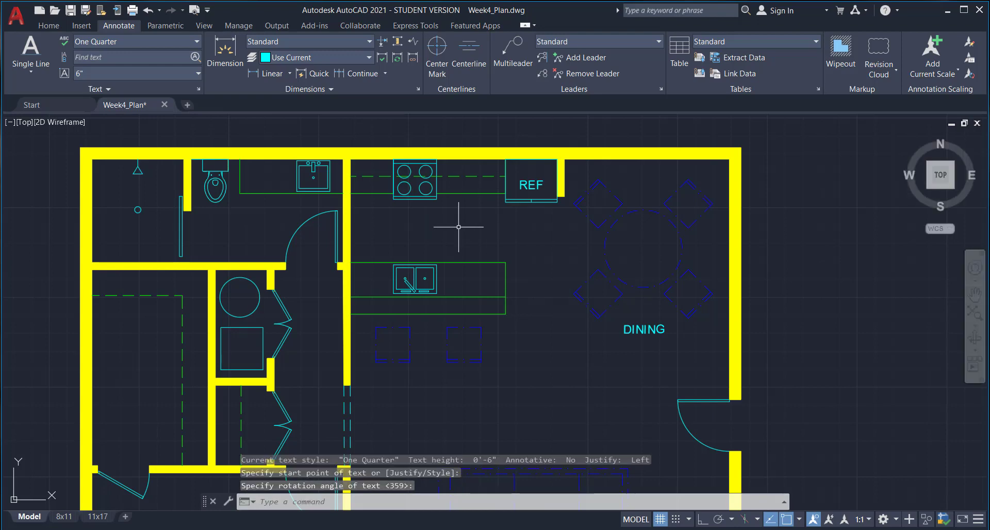
{"action": "left_click", "coordinate": [30, 36]}
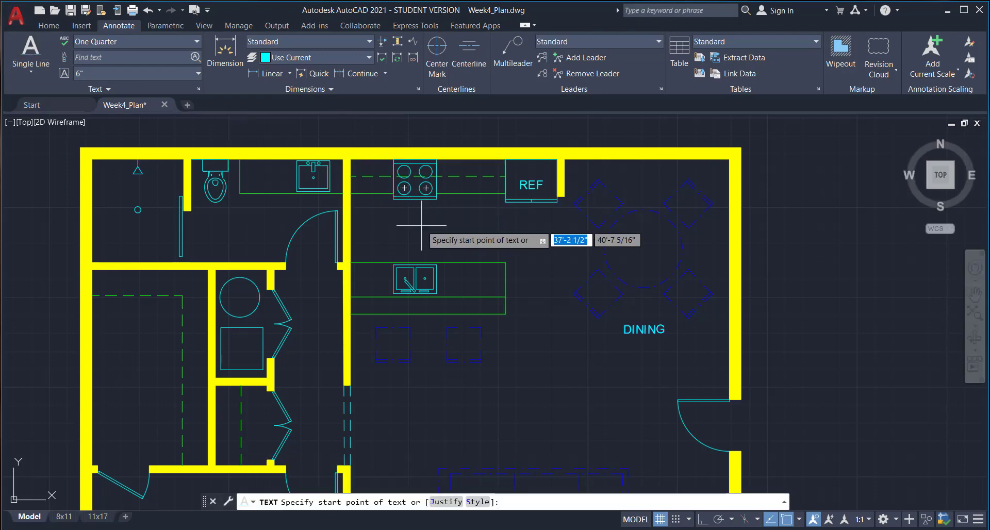
{"action": "left_click", "coordinate": [406, 229]}
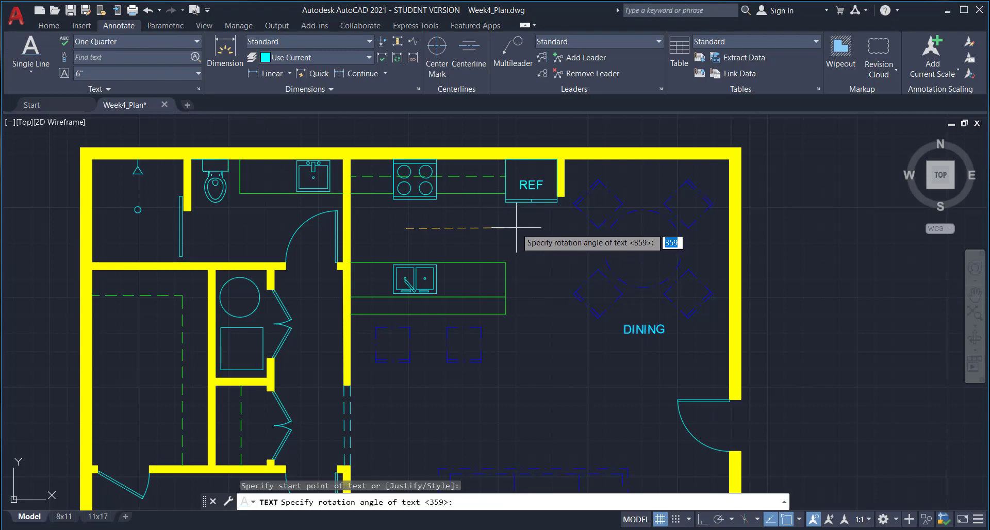
{"action": "key", "text": "Return"}
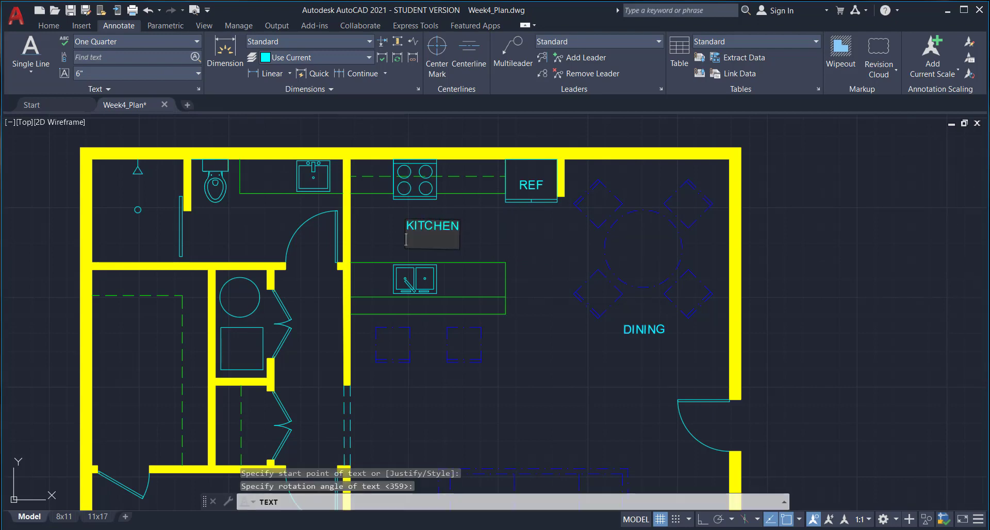
{"action": "key", "text": "Return"}
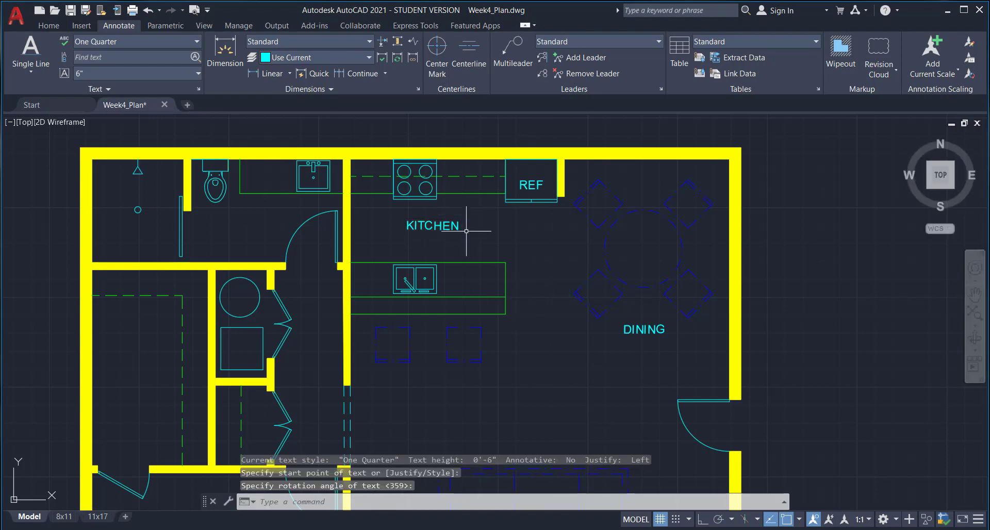
{"action": "scroll", "coordinate": [466, 231], "scroll_direction": "up", "scroll_amount": 4}
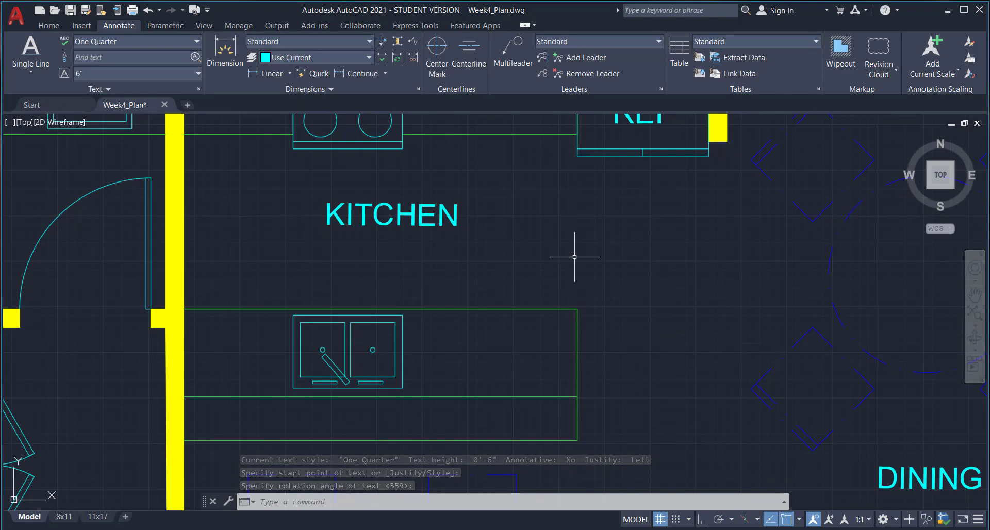
{"action": "scroll", "coordinate": [574, 256], "scroll_direction": "down", "scroll_amount": 4}
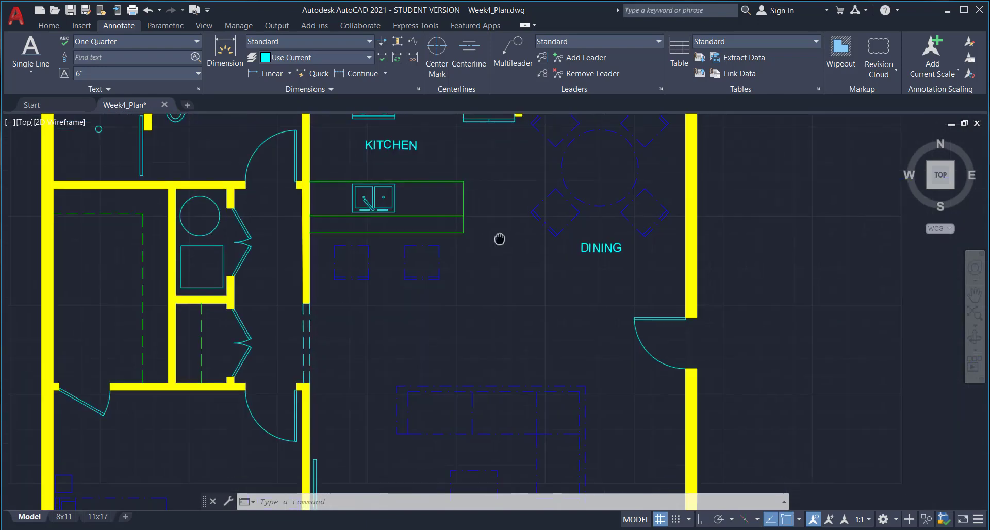
{"action": "left_click", "coordinate": [589, 240]}
{"action": "left_click", "coordinate": [47, 26]}
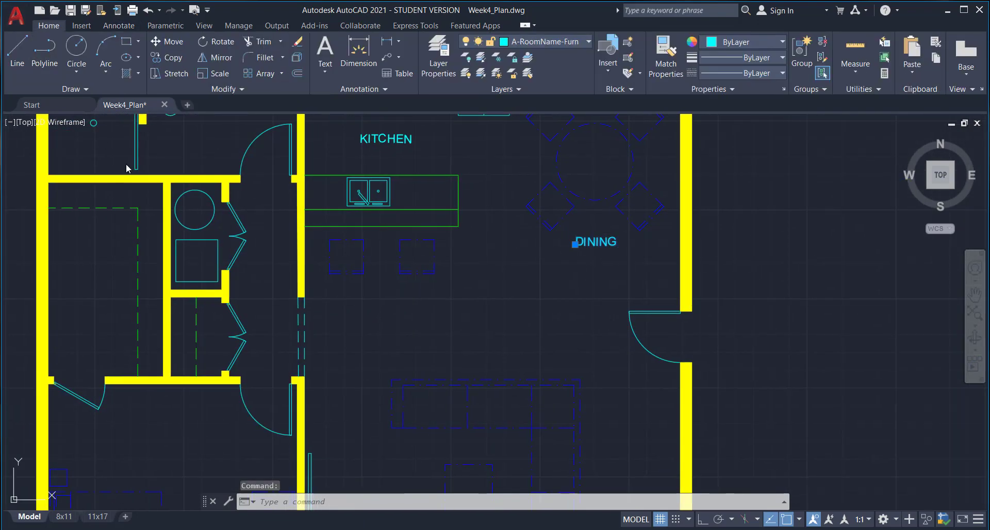
- Copy the DINING label into the living room and retype it as LIVING ROOM
{"action": "left_click", "coordinate": [168, 58]}
{"action": "left_click", "coordinate": [589, 240]}
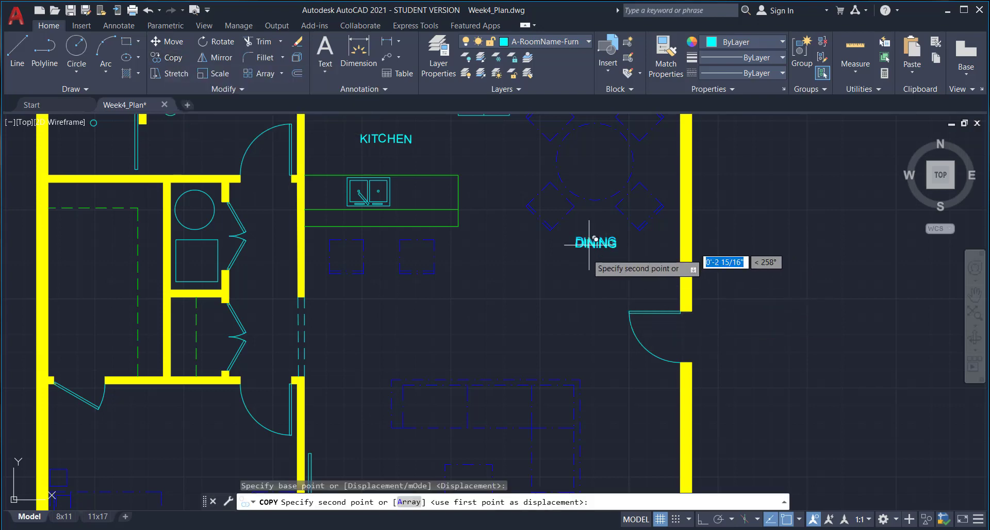
{"action": "mouse_move", "coordinate": [568, 313]}
{"action": "middle_mouse_down"}
{"action": "mouse_move", "coordinate": [542, 268]}
{"action": "mouse_move", "coordinate": [553, 333]}
{"action": "mouse_move", "coordinate": [497, 269]}
{"action": "middle_mouse_up"}
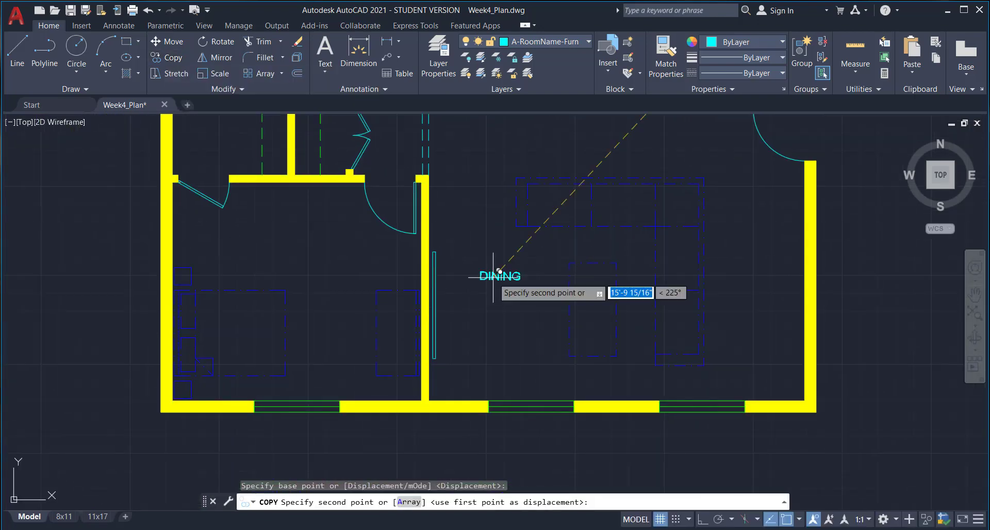
{"action": "scroll", "coordinate": [499, 288], "scroll_direction": "up", "scroll_amount": 2}
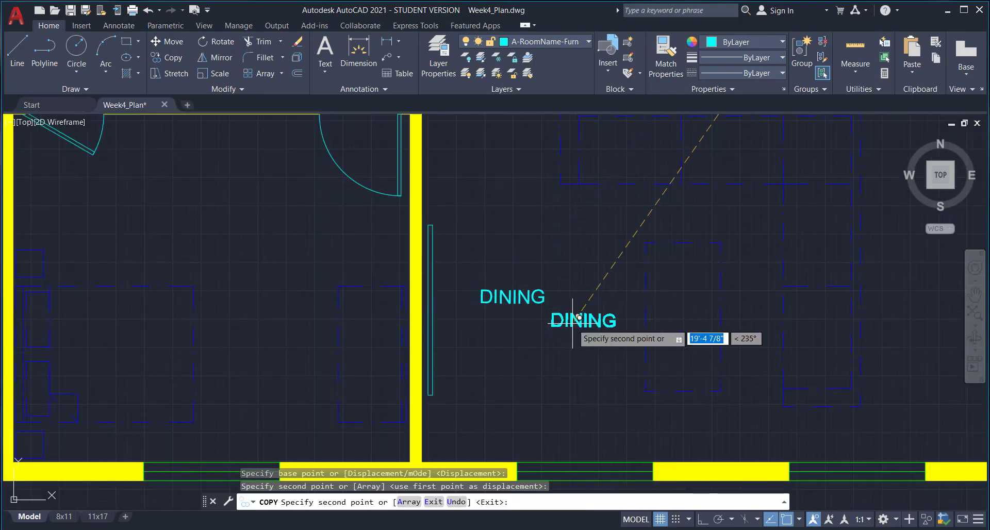
{"action": "key", "text": "Escape"}
{"action": "double_click", "coordinate": [519, 302]}
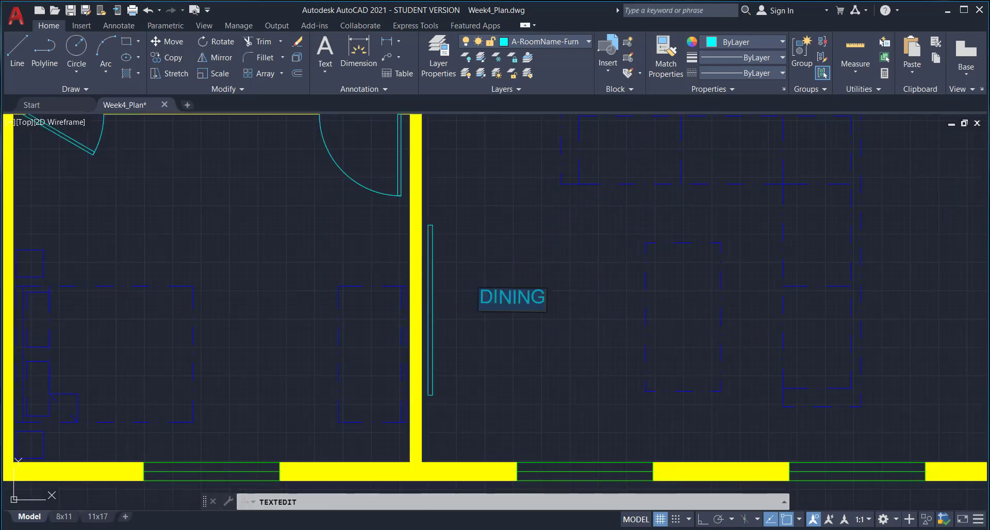
{"action": "type", "text": "LIV"}
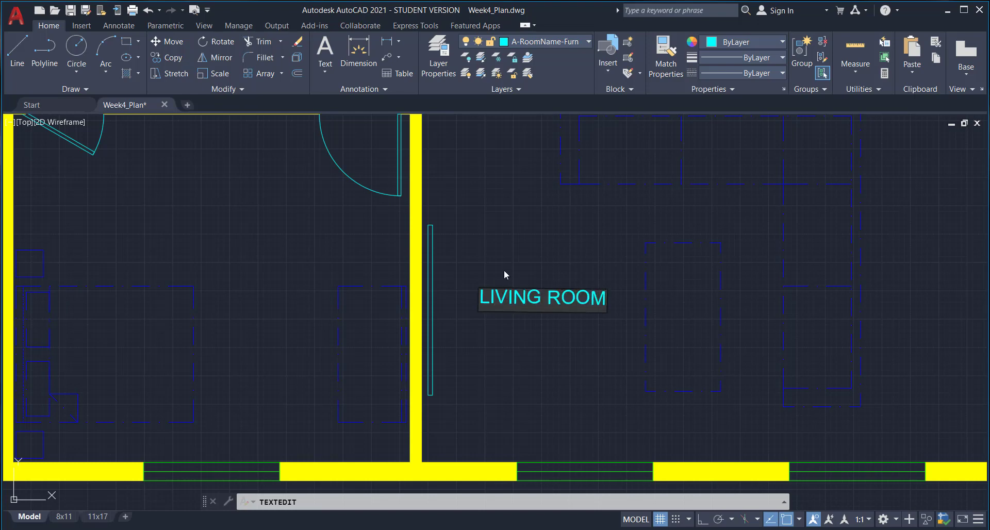
{"action": "left_click", "coordinate": [504, 275]}
{"action": "scroll", "coordinate": [571, 345], "scroll_direction": "down", "scroll_amount": 6}
{"action": "scroll", "coordinate": [534, 335], "scroll_direction": "up", "scroll_amount": 1}
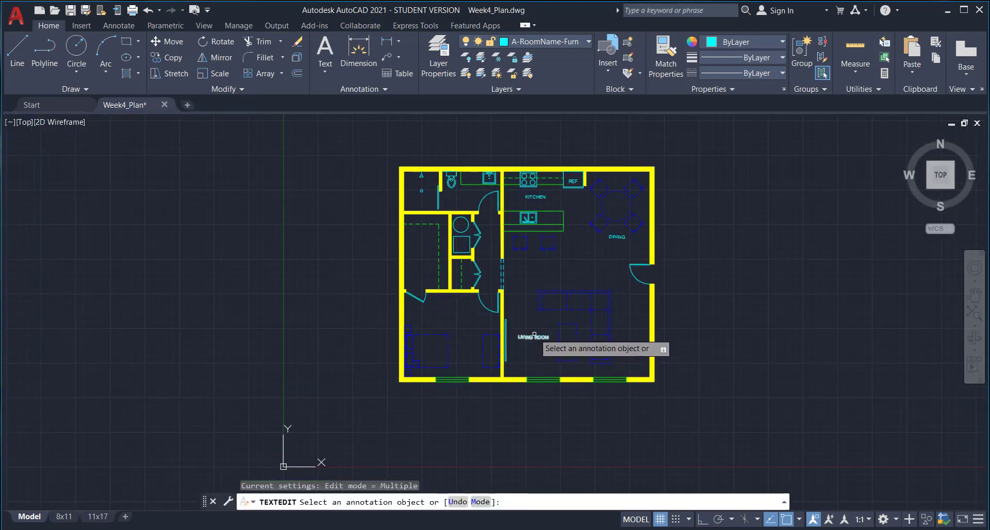
- Copy the LIVING ROOM label into the bedroom and change it to BEDROOM
{"action": "key", "text": "Escape"}
{"action": "left_click", "coordinate": [534, 335]}
{"action": "type", "text": "co"}
{"action": "key", "text": "Return"}
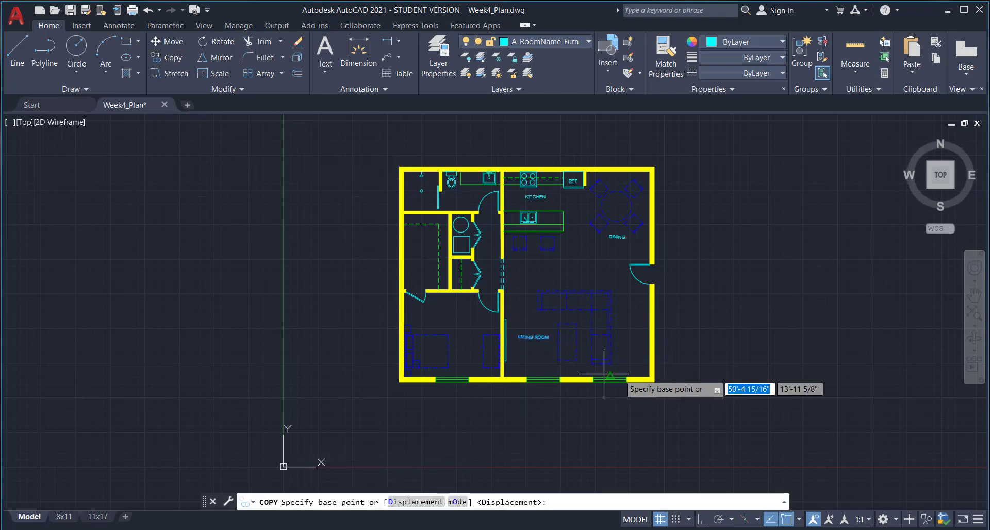
{"action": "left_click", "coordinate": [528, 336]}
{"action": "scroll", "coordinate": [449, 330], "scroll_direction": "up", "scroll_amount": 6}
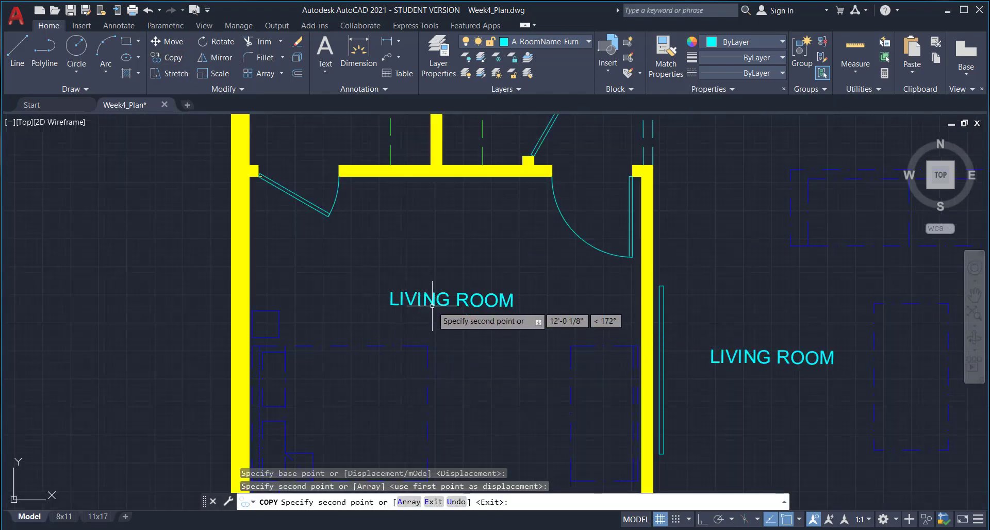
{"action": "left_click", "coordinate": [432, 305]}
{"action": "key", "text": "Return"}
{"action": "double_click", "coordinate": [481, 300]}
{"action": "type", "text": "BEDROOM"}
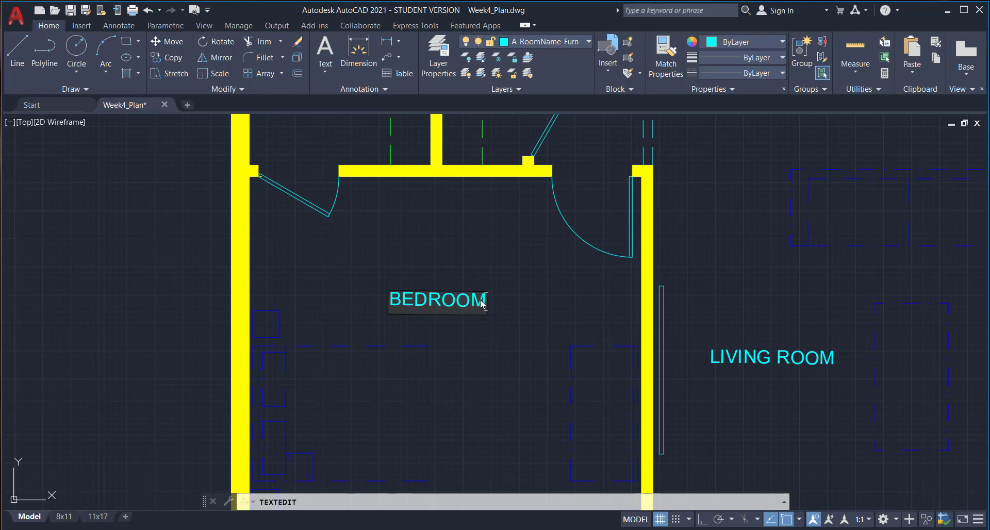
{"action": "key", "text": "Return"}
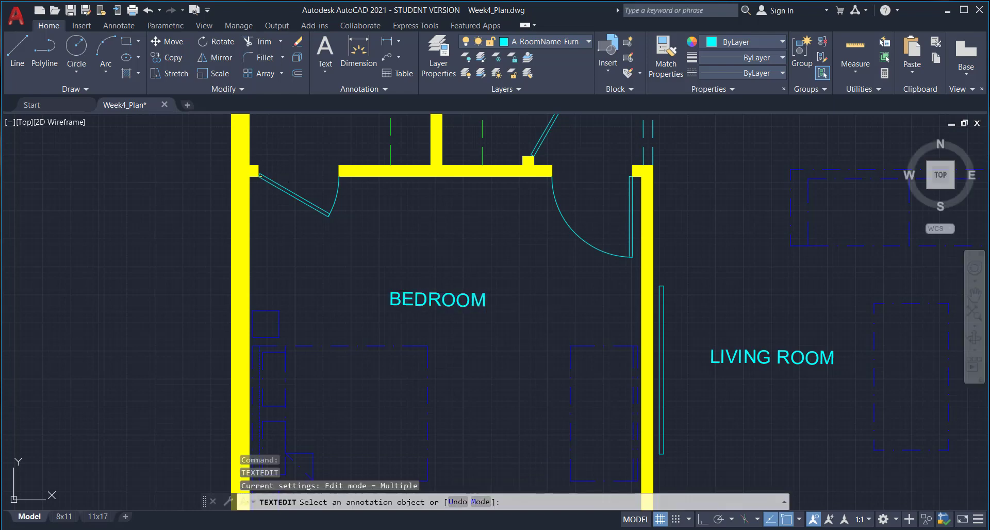
{"action": "key", "text": "Escape"}
- Copy the BEDROOM label into the closet and change it to CLOSET
{"action": "left_click", "coordinate": [435, 287]}
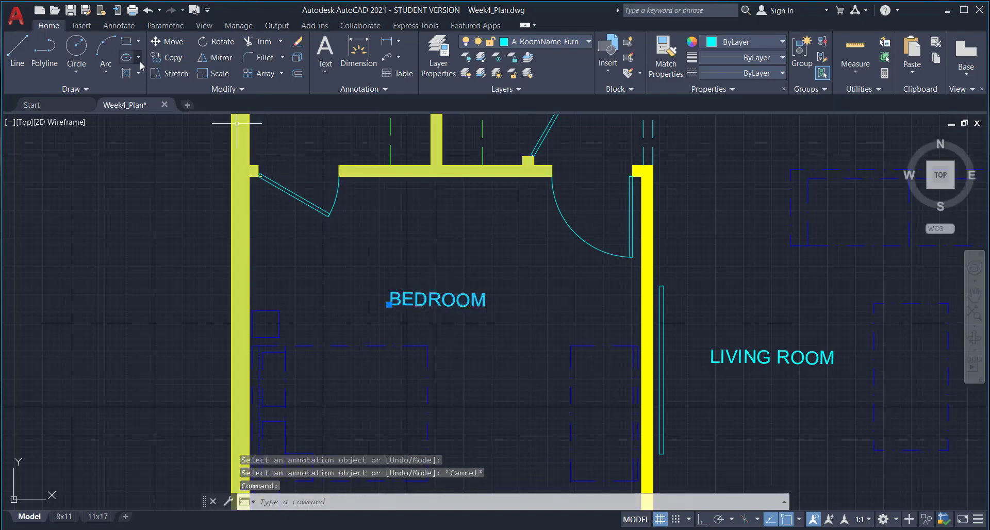
{"action": "left_click", "coordinate": [166, 57]}
{"action": "left_click", "coordinate": [389, 305]}
{"action": "scroll", "coordinate": [361, 206], "scroll_direction": "down", "scroll_amount": 2}
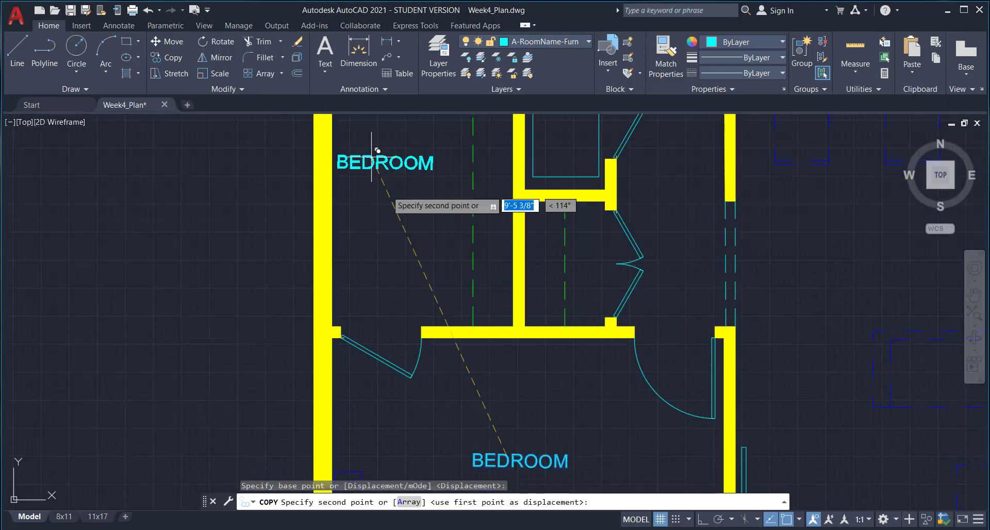
{"action": "scroll", "coordinate": [387, 196], "scroll_direction": "up", "scroll_amount": 3}
{"action": "left_click", "coordinate": [398, 200]}
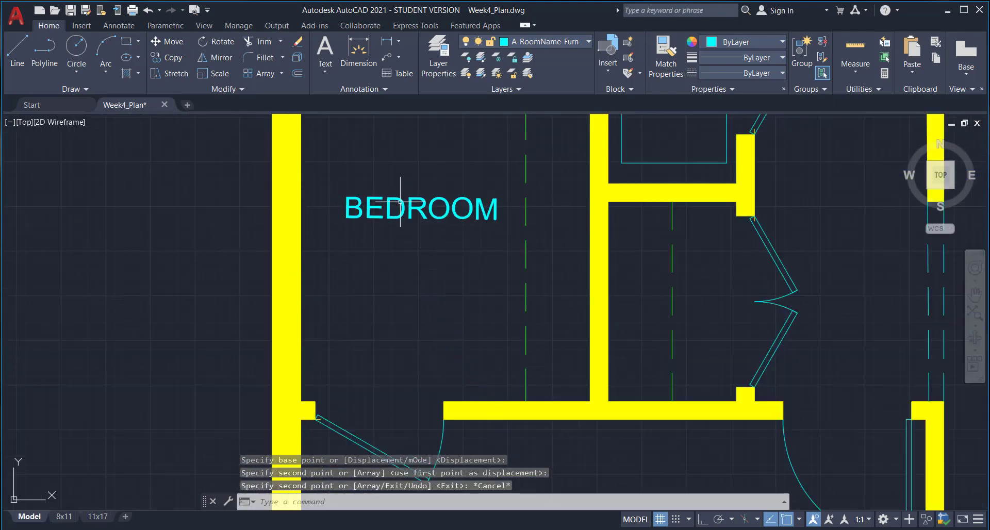
{"action": "key", "text": "Escape"}
{"action": "double_click", "coordinate": [398, 207]}
{"action": "type", "text": "CLOSET"}
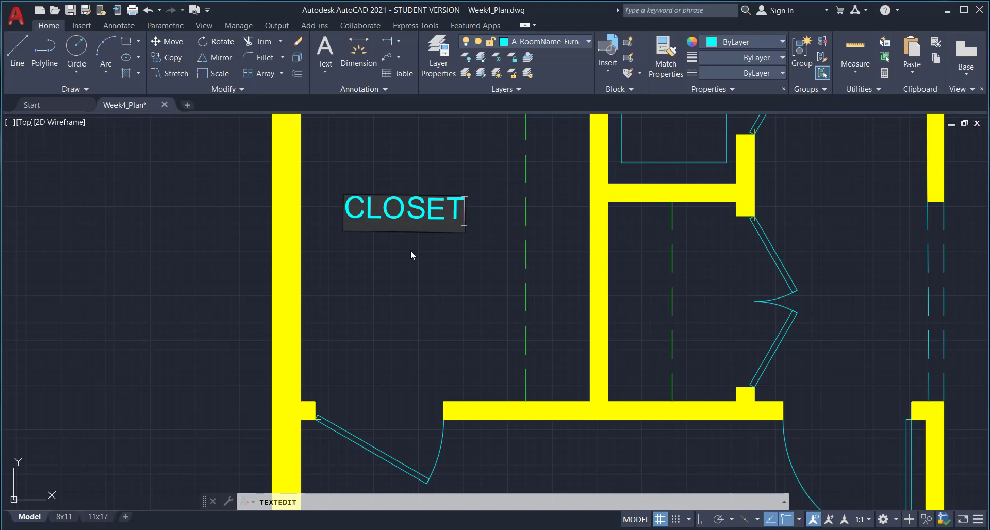
{"action": "key", "text": "Return"}
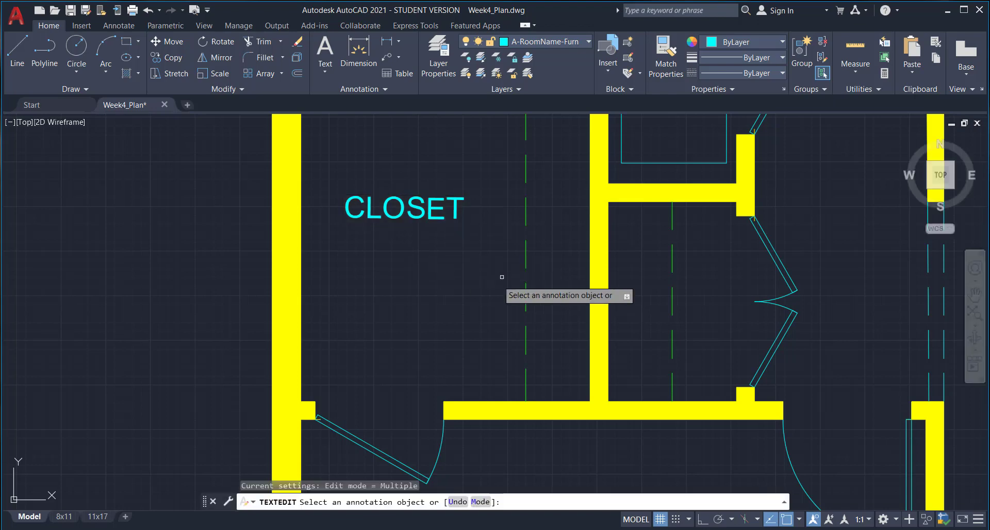
{"action": "scroll", "coordinate": [560, 270], "scroll_direction": "down", "scroll_amount": 3}
{"action": "middle_click_drag", "start_coordinate": [561, 270], "coordinate": [435, 235]}
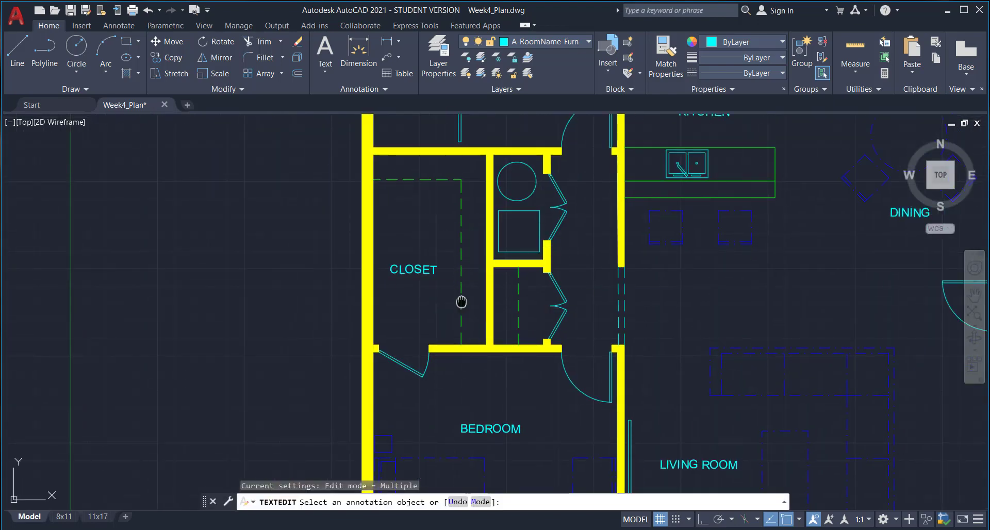
{"action": "middle_click_drag", "start_coordinate": [462, 301], "coordinate": [341, 268]}
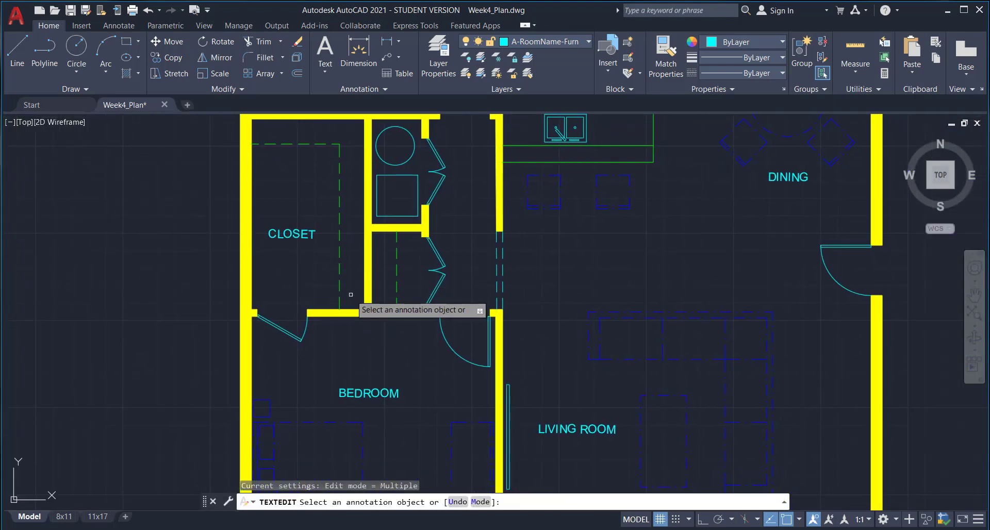
- Copy the CLOSET label into the small storage space beside the closet
{"action": "key", "text": "Escape"}
{"action": "left_click", "coordinate": [271, 234]}
{"action": "left_click", "coordinate": [167, 57]}
{"action": "left_click", "coordinate": [293, 237]}
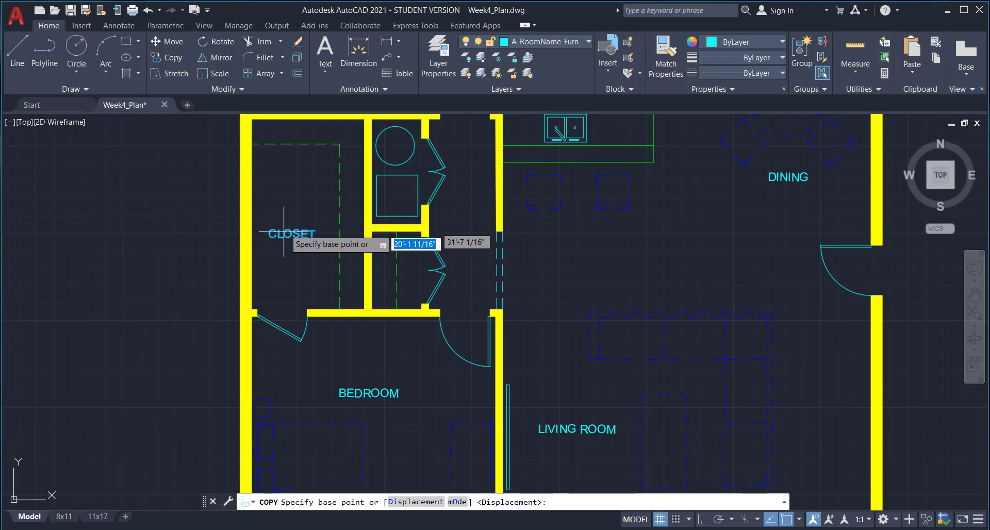
{"action": "scroll", "coordinate": [417, 278], "scroll_direction": "up", "scroll_amount": 8}
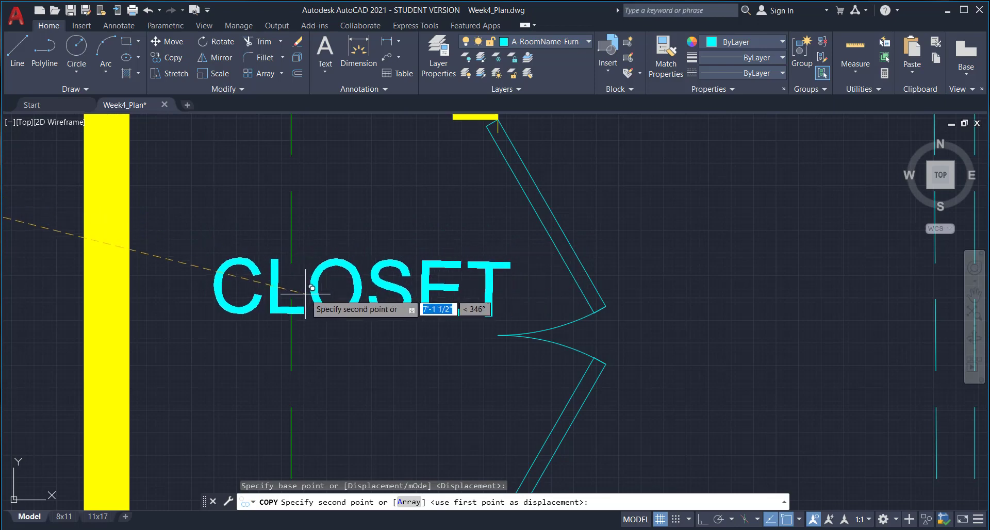
{"action": "scroll", "coordinate": [309, 299], "scroll_direction": "down", "scroll_amount": 4}
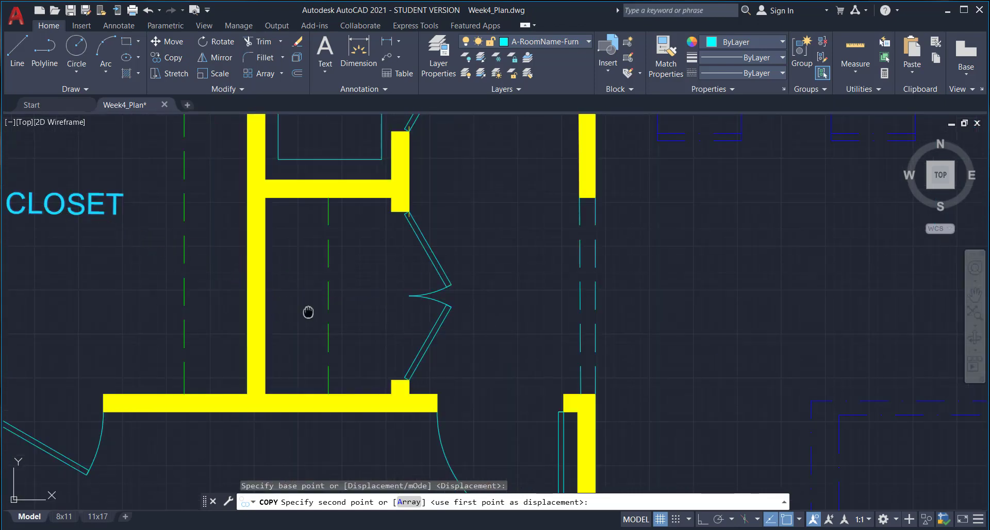
{"action": "scroll", "coordinate": [364, 284], "scroll_direction": "up", "scroll_amount": 2}
{"action": "scroll", "coordinate": [438, 325], "scroll_direction": "down", "scroll_amount": 2}
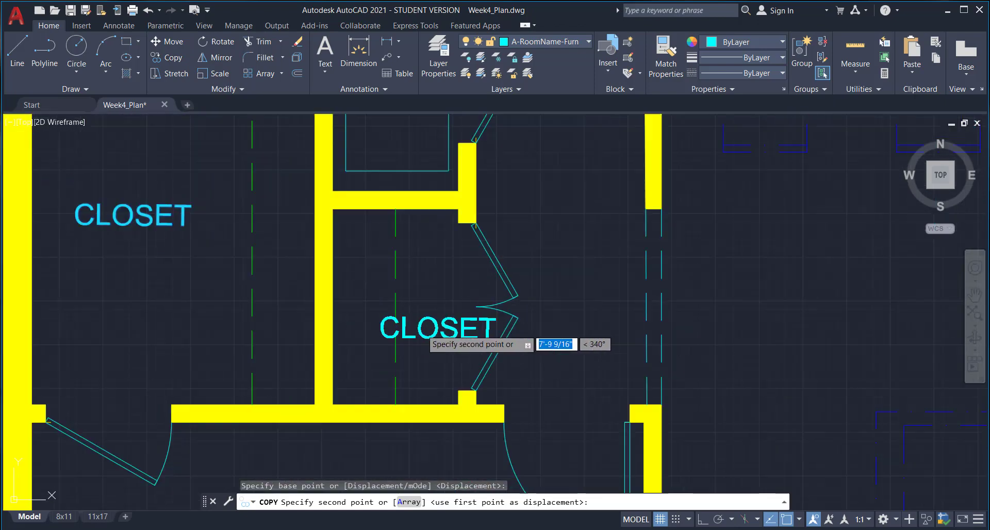
{"action": "scroll", "coordinate": [458, 255], "scroll_direction": "up", "scroll_amount": 2}
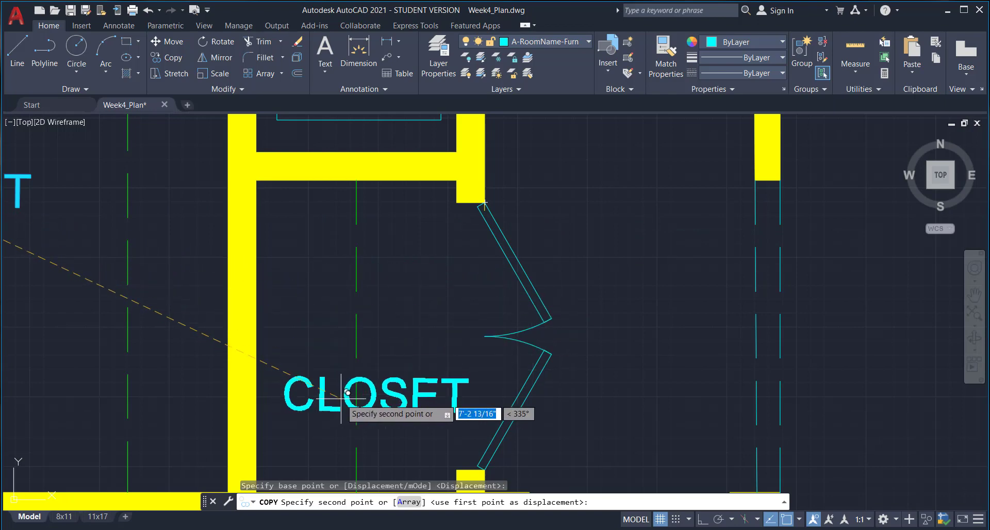
{"action": "middle_click_drag", "start_coordinate": [341, 399], "coordinate": [372, 369]}
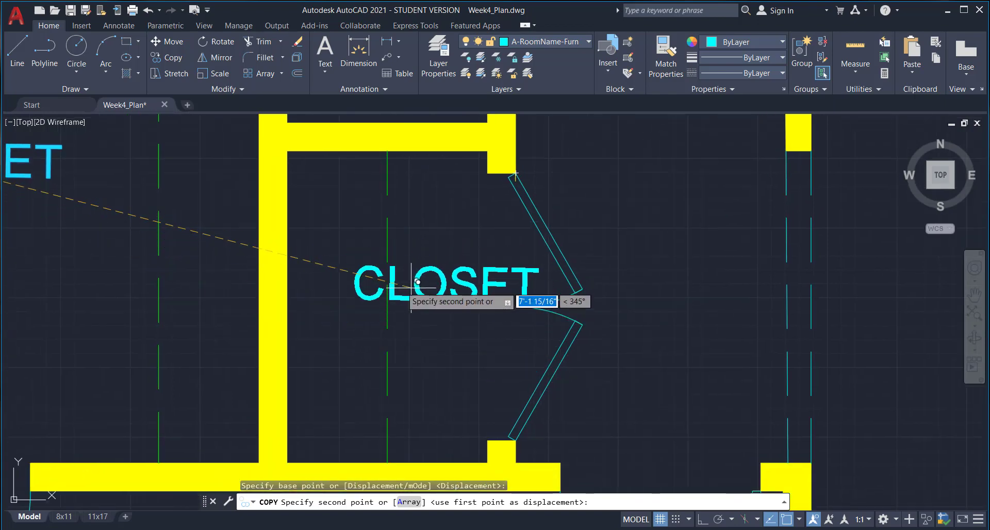
{"action": "left_click", "coordinate": [379, 271]}
{"action": "key", "text": "Escape"}
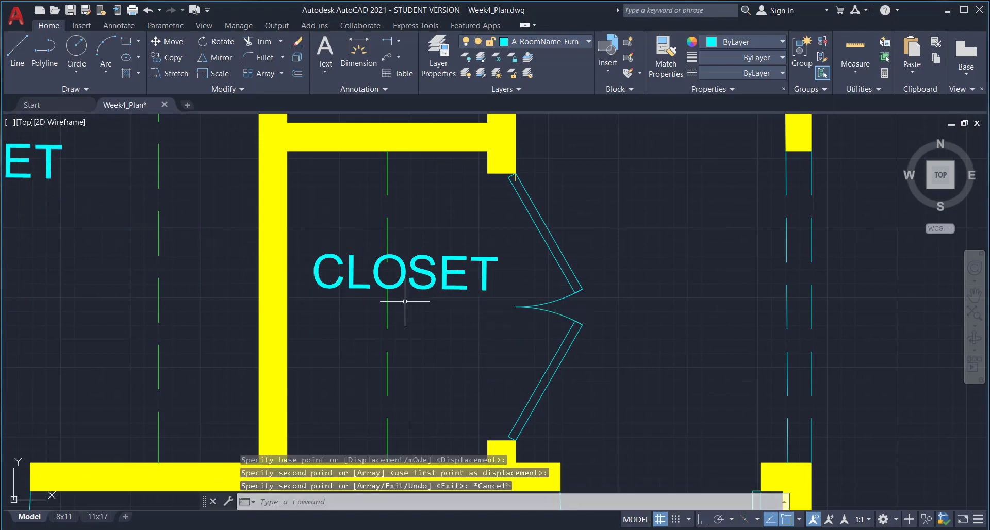
- Retype the copied label in the storage space as STOR
{"action": "scroll", "coordinate": [538, 289], "scroll_direction": "down", "scroll_amount": 3}
{"action": "middle_click_drag", "start_coordinate": [564, 283], "coordinate": [531, 365]}
{"action": "scroll", "coordinate": [454, 325], "scroll_direction": "up", "scroll_amount": 3}
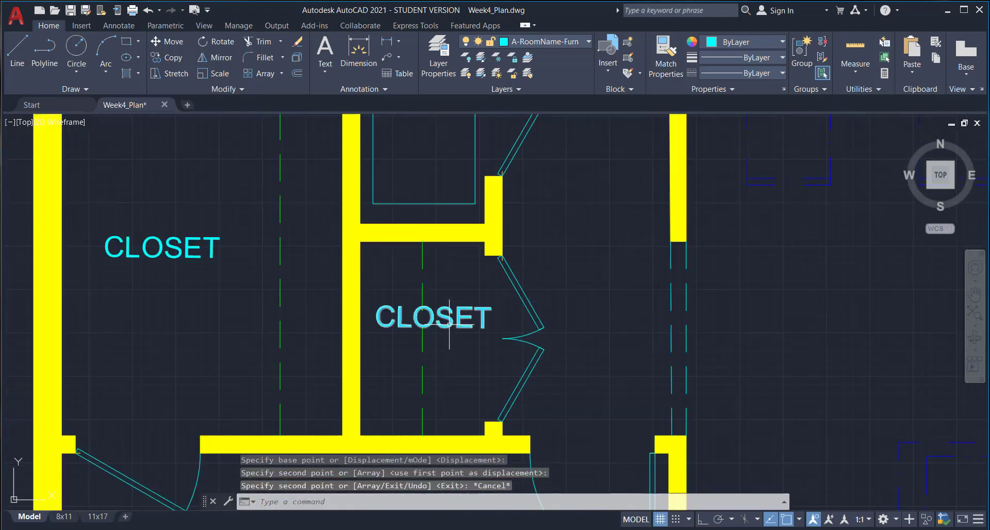
{"action": "left_click", "coordinate": [448, 318]}
{"action": "double_click", "coordinate": [448, 318]}
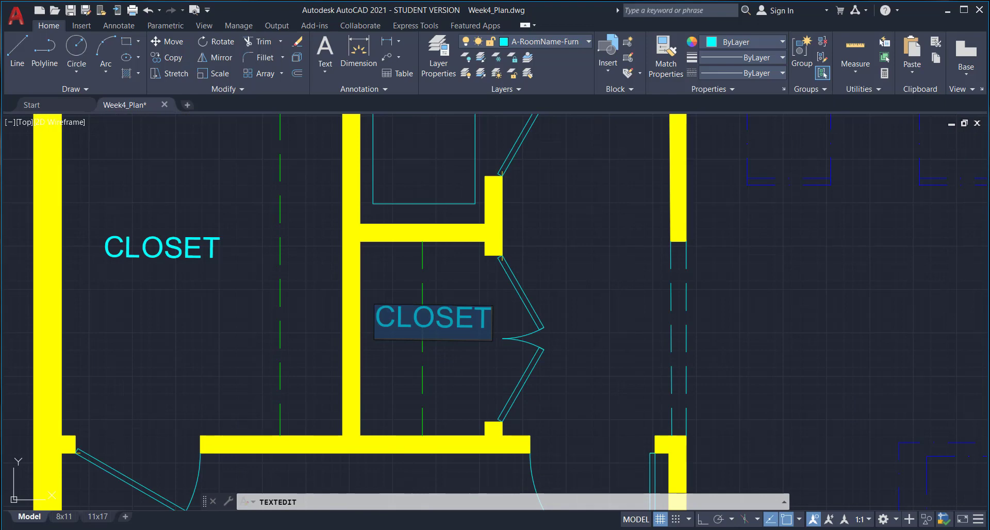
{"action": "type", "text": "STOR"}
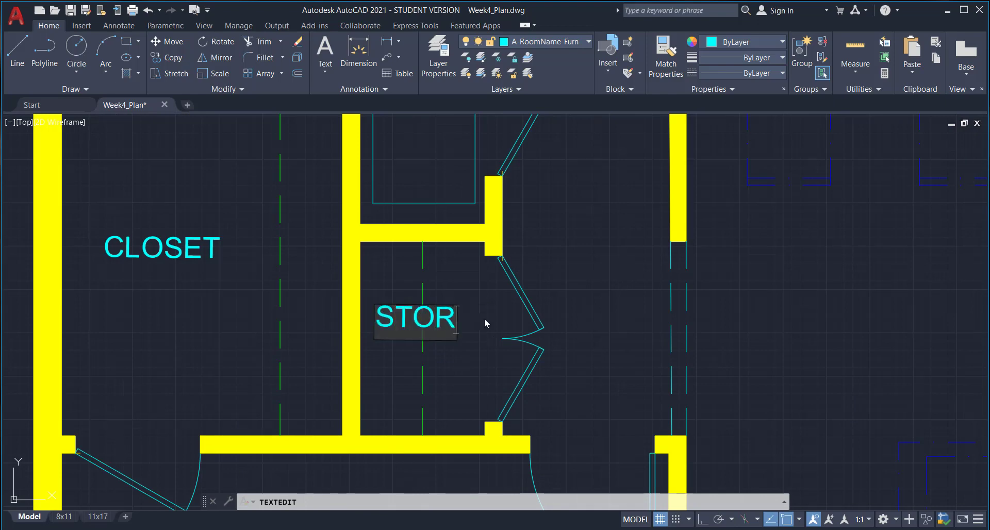
{"action": "left_click", "coordinate": [485, 323]}
{"action": "key", "text": "Escape"}
- Move the STOR label lower within the storage room
{"action": "left_click", "coordinate": [430, 310]}
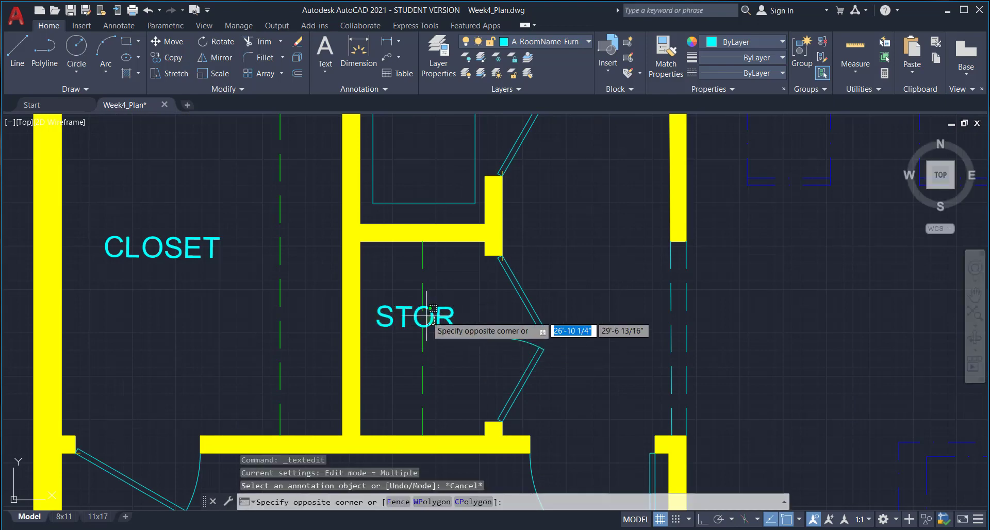
{"action": "left_click", "coordinate": [441, 313]}
{"action": "scroll", "coordinate": [381, 330], "scroll_direction": "up", "scroll_amount": 1}
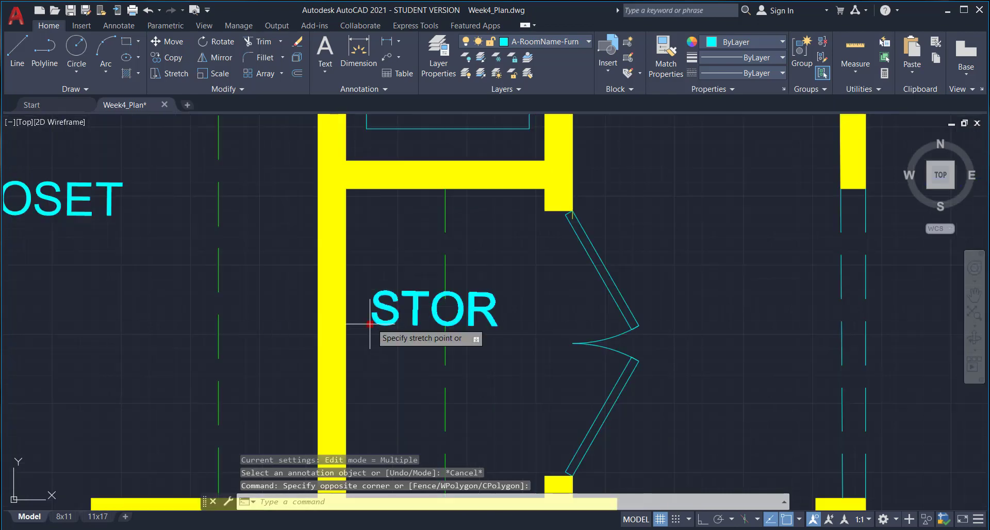
{"action": "left_click", "coordinate": [374, 325]}
{"action": "scroll", "coordinate": [389, 391], "scroll_direction": "up", "scroll_amount": 3}
{"action": "left_click", "coordinate": [402, 396]}
{"action": "scroll", "coordinate": [402, 396], "scroll_direction": "down", "scroll_amount": 3}
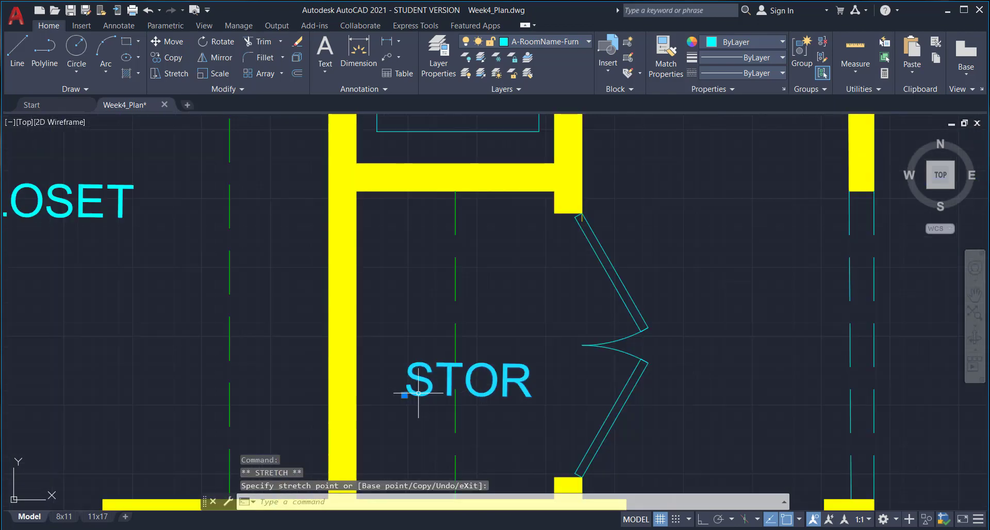
{"action": "key", "text": "Escape"}
{"action": "scroll", "coordinate": [579, 392], "scroll_direction": "down", "scroll_amount": 4}
{"action": "middle_click_drag", "start_coordinate": [651, 400], "coordinate": [603, 375]}
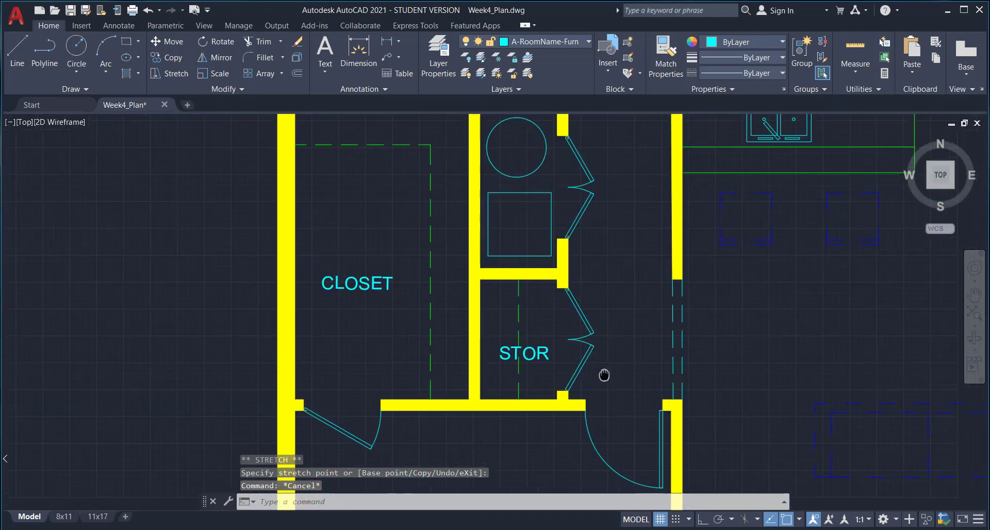
{"action": "scroll", "coordinate": [583, 408], "scroll_direction": "down", "scroll_amount": 1}
{"action": "scroll", "coordinate": [552, 397], "scroll_direction": "up", "scroll_amount": 1}
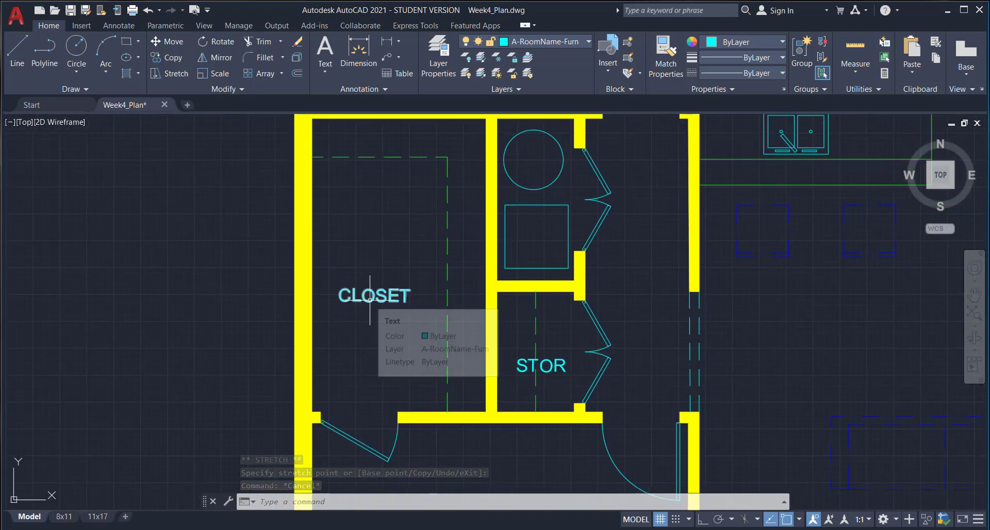
{"action": "scroll", "coordinate": [467, 391], "scroll_direction": "down", "scroll_amount": 3}
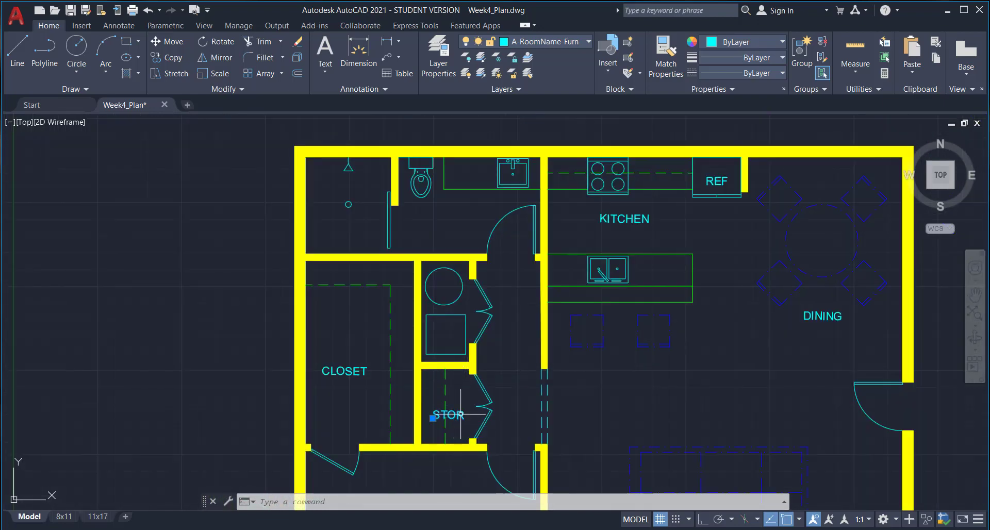
- Copy the STOR label beside the door and change the copy's text to UTIL
{"action": "left_click", "coordinate": [170, 58]}
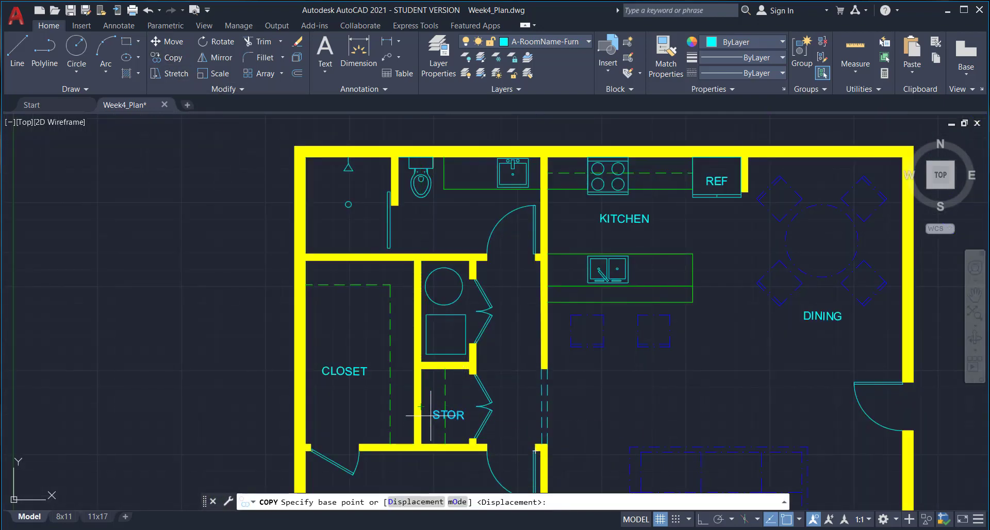
{"action": "left_click", "coordinate": [446, 403]}
{"action": "scroll", "coordinate": [452, 333], "scroll_direction": "up", "scroll_amount": 6}
{"action": "middle_click_drag", "start_coordinate": [513, 302], "coordinate": [333, 344]}
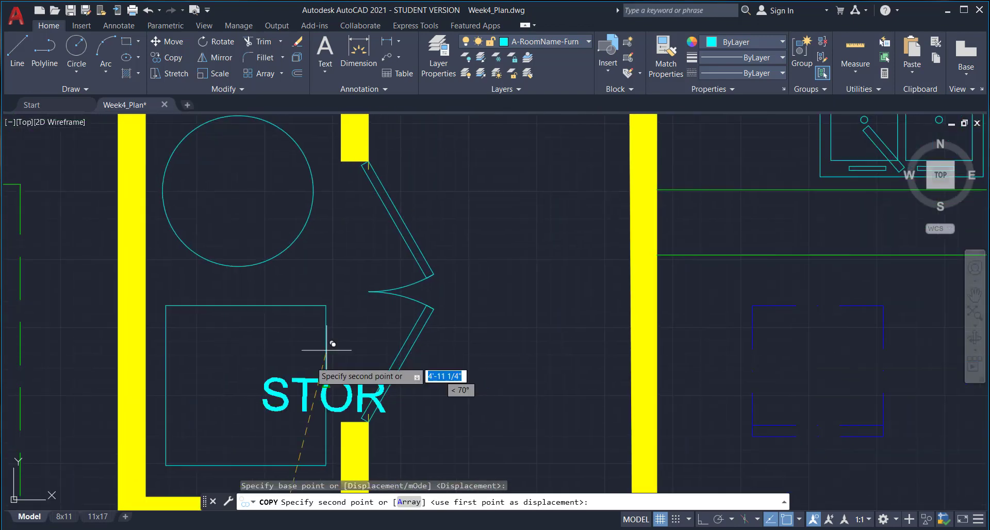
{"action": "left_click", "coordinate": [521, 250]}
{"action": "key", "text": "Escape"}
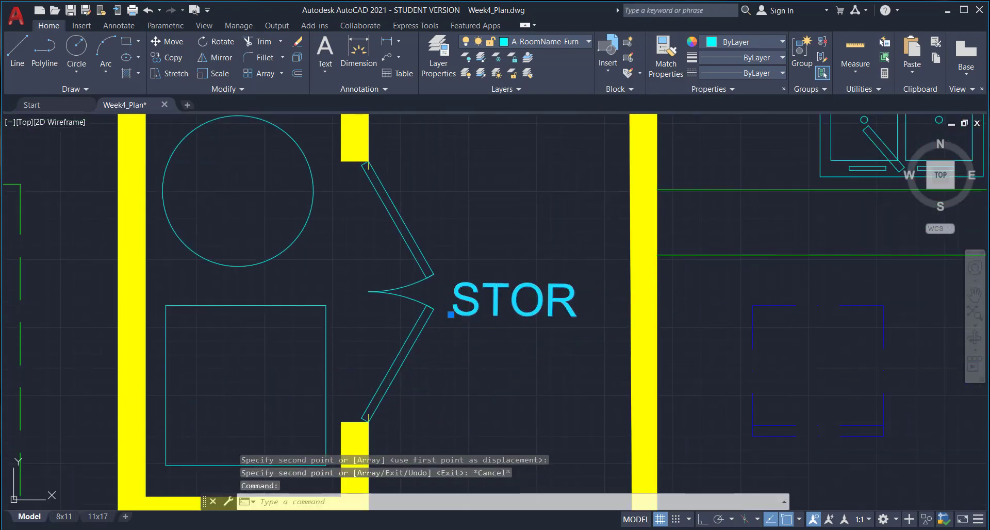
{"action": "double_click", "coordinate": [497, 295]}
{"action": "type", "text": "UTIL"}
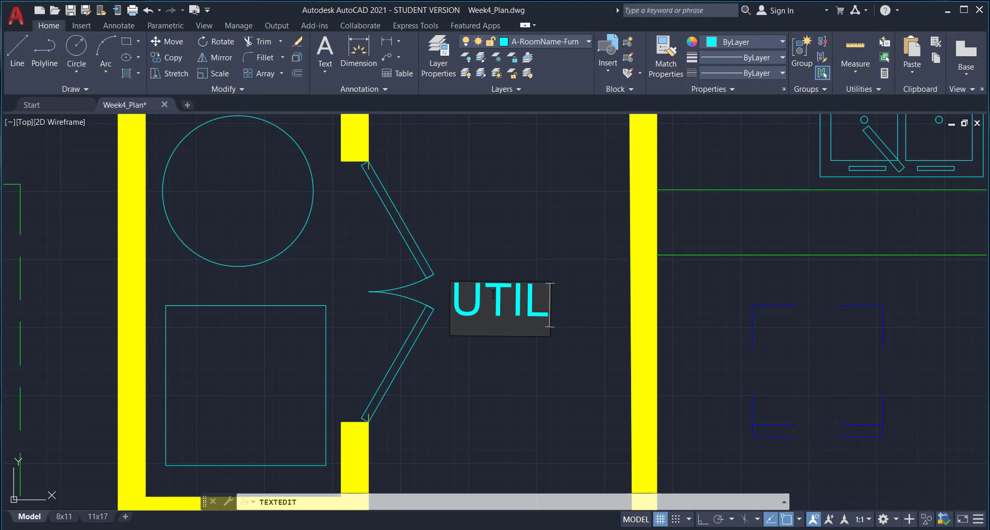
{"action": "key", "text": "Return"}
- Grip-move the UTIL label into the utility closet rectangle
{"action": "scroll", "coordinate": [523, 360], "scroll_direction": "down", "scroll_amount": 5}
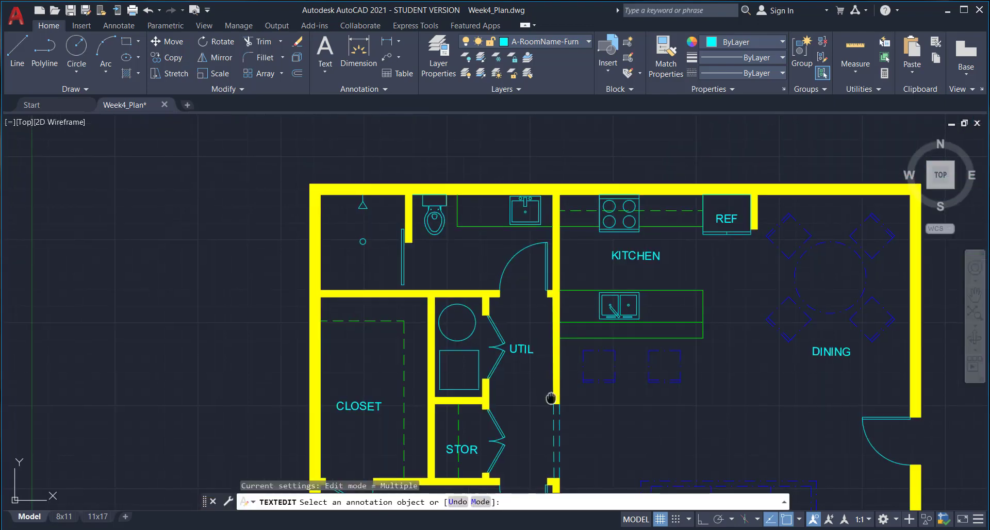
{"action": "middle_click_drag", "start_coordinate": [551, 398], "coordinate": [605, 403]}
{"action": "scroll", "coordinate": [547, 340], "scroll_direction": "up", "scroll_amount": 4}
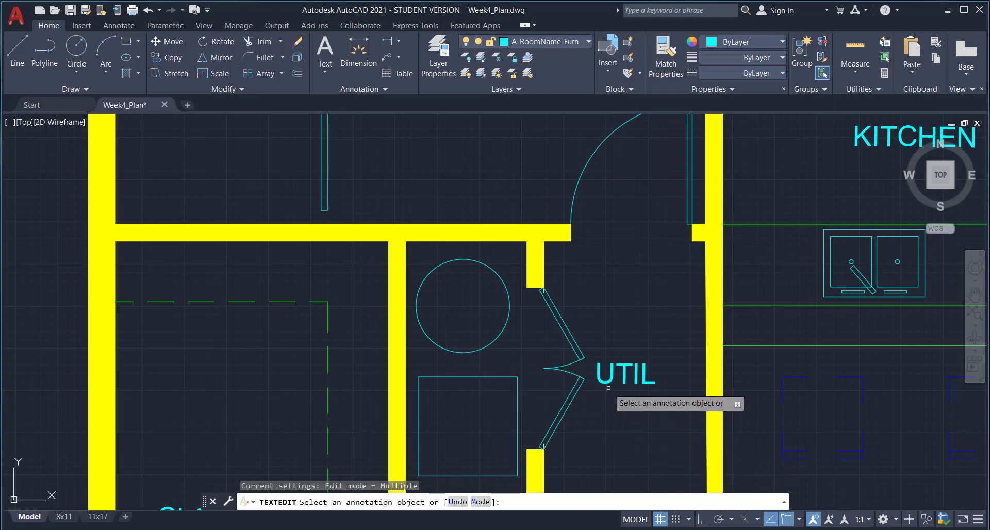
{"action": "scroll", "coordinate": [609, 387], "scroll_direction": "down", "scroll_amount": 2}
{"action": "mouse_move", "coordinate": [608, 382]}
{"action": "middle_mouse_down"}
{"action": "mouse_move", "coordinate": [521, 416]}
{"action": "mouse_move", "coordinate": [596, 420]}
{"action": "middle_mouse_up"}
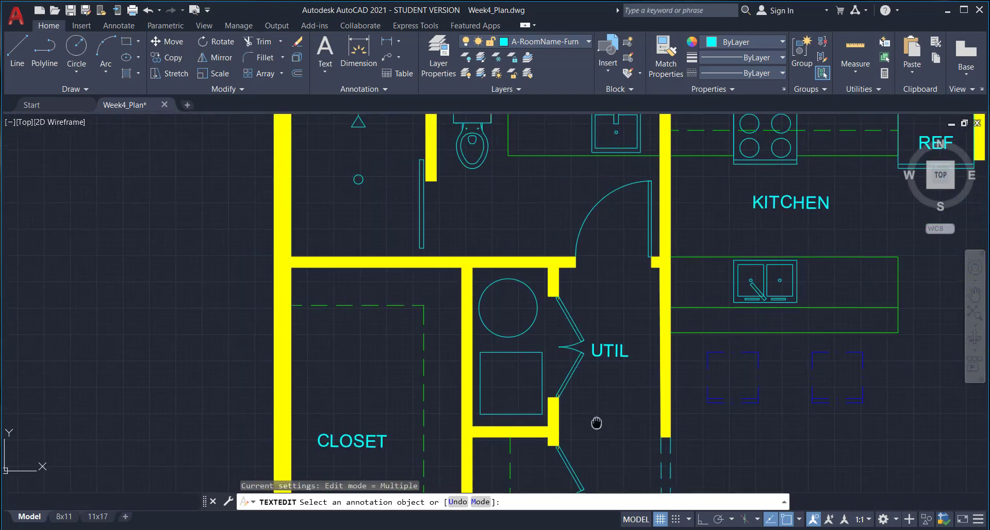
{"action": "key", "text": "Escape"}
{"action": "left_click", "coordinate": [598, 356]}
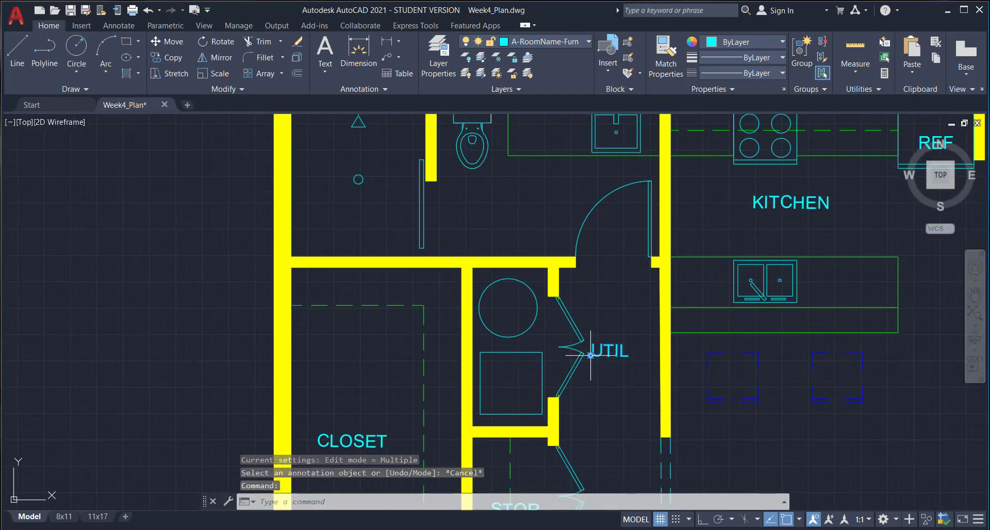
{"action": "left_click", "coordinate": [591, 355]}
{"action": "scroll", "coordinate": [499, 377], "scroll_direction": "up", "scroll_amount": 2}
{"action": "left_click", "coordinate": [488, 369]}
{"action": "key", "text": "Escape"}
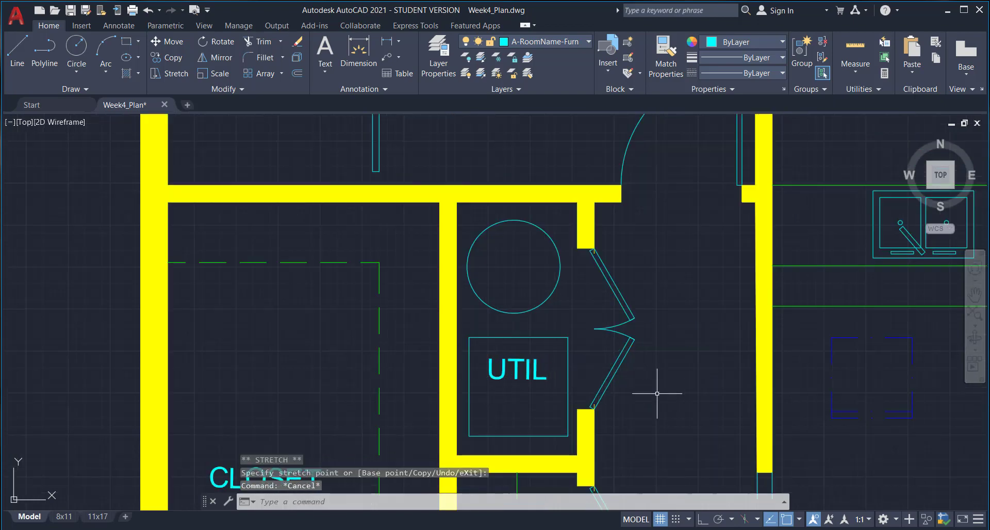
- Copy the UTIL label into the bathroom
{"action": "scroll", "coordinate": [657, 393], "scroll_direction": "down", "scroll_amount": 2}
{"action": "mouse_move", "coordinate": [657, 393]}
{"action": "middle_mouse_down"}
{"action": "mouse_move", "coordinate": [630, 389]}
{"action": "mouse_move", "coordinate": [696, 311]}
{"action": "mouse_move", "coordinate": [731, 408]}
{"action": "middle_mouse_up"}
{"action": "scroll", "coordinate": [659, 407], "scroll_direction": "down", "scroll_amount": 1}
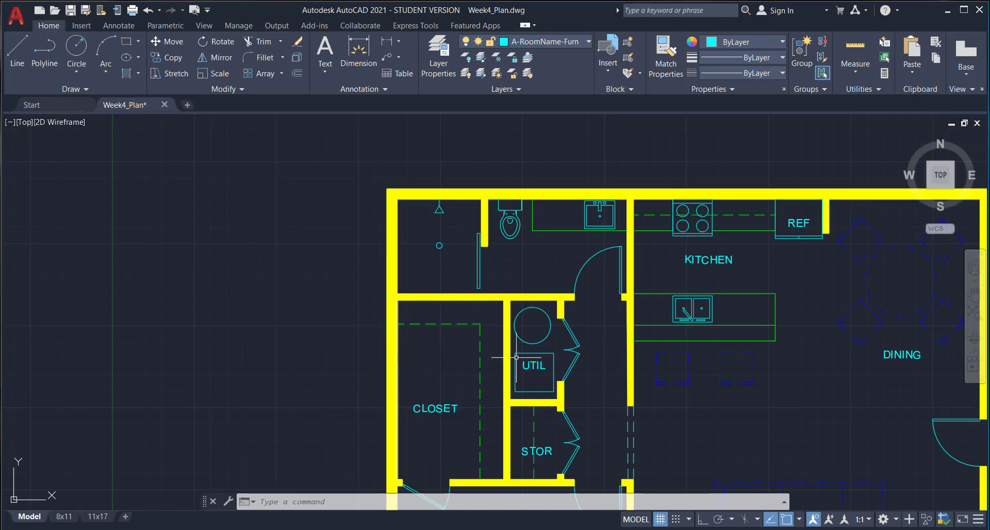
{"action": "left_click", "coordinate": [536, 364]}
{"action": "left_click", "coordinate": [166, 57]}
{"action": "left_click", "coordinate": [538, 366]}
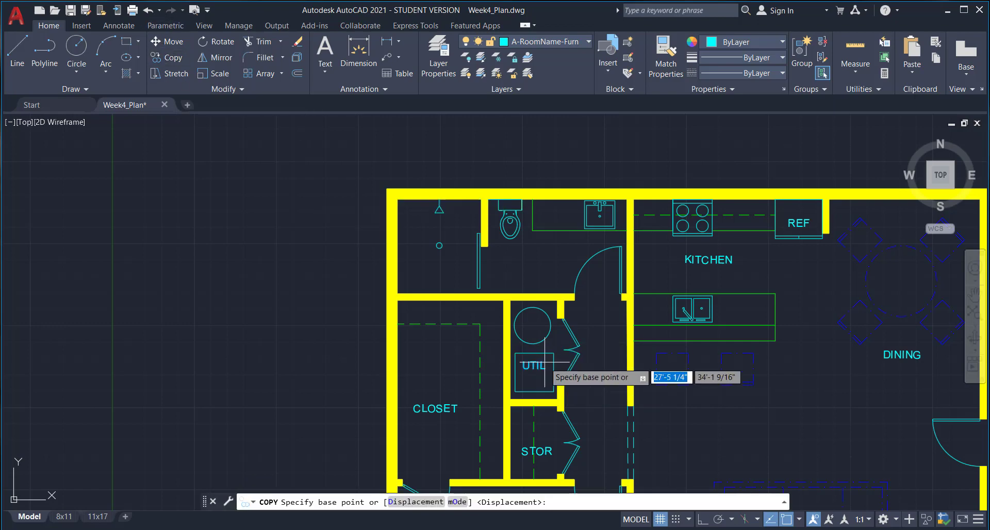
{"action": "scroll", "coordinate": [546, 259], "scroll_direction": "up", "scroll_amount": 2}
{"action": "left_click", "coordinate": [535, 265]}
{"action": "key", "text": "Escape"}
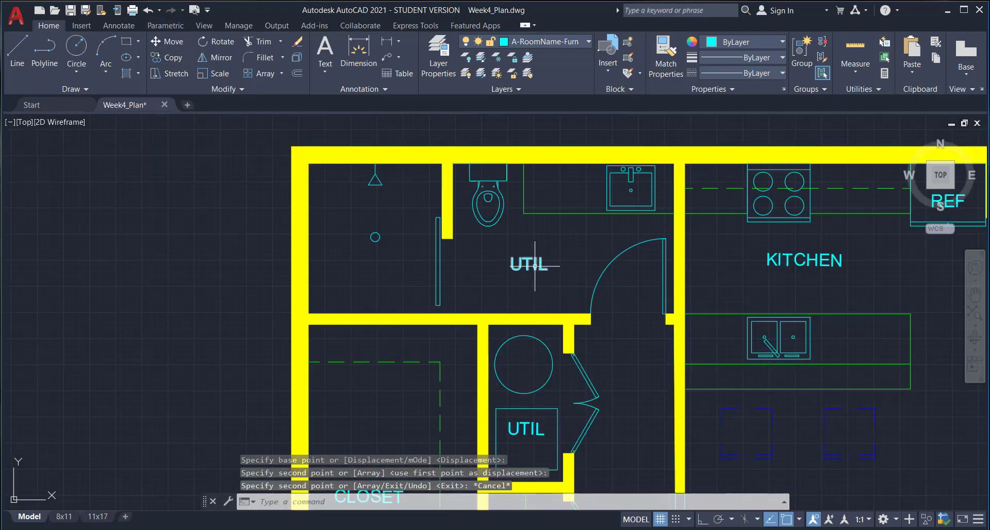
- Change the bathroom copy's text to BATH and view the whole apartment
{"action": "double_click", "coordinate": [509, 268]}
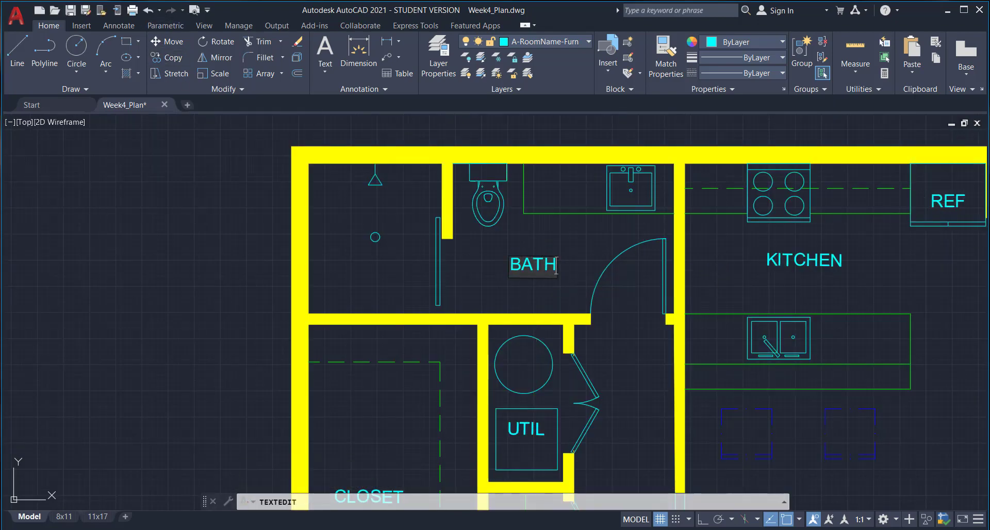
{"action": "left_click", "coordinate": [607, 253]}
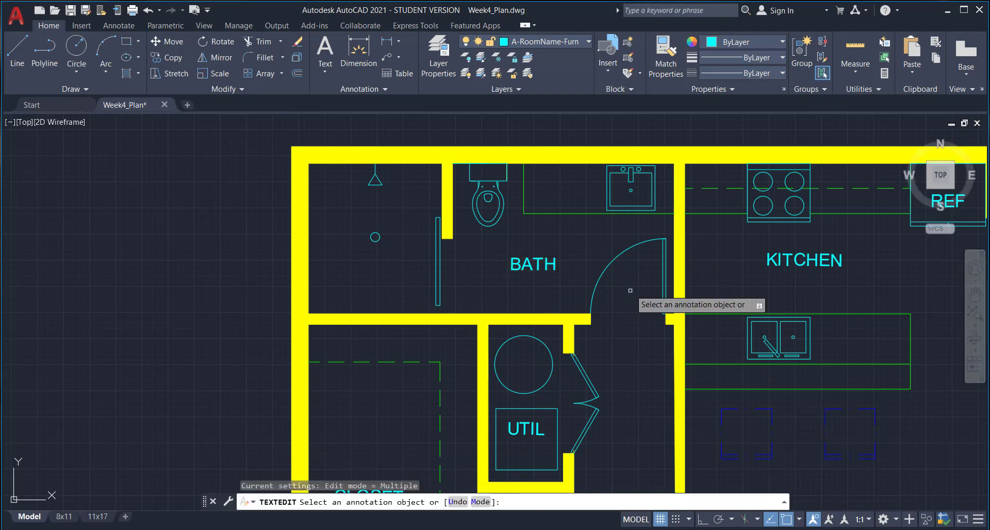
{"action": "scroll", "coordinate": [631, 292], "scroll_direction": "down", "scroll_amount": 2}
{"action": "key", "text": "Escape"}
{"action": "scroll", "coordinate": [625, 299], "scroll_direction": "down", "scroll_amount": 2}
{"action": "middle_click_drag", "start_coordinate": [625, 299], "coordinate": [451, 183]}
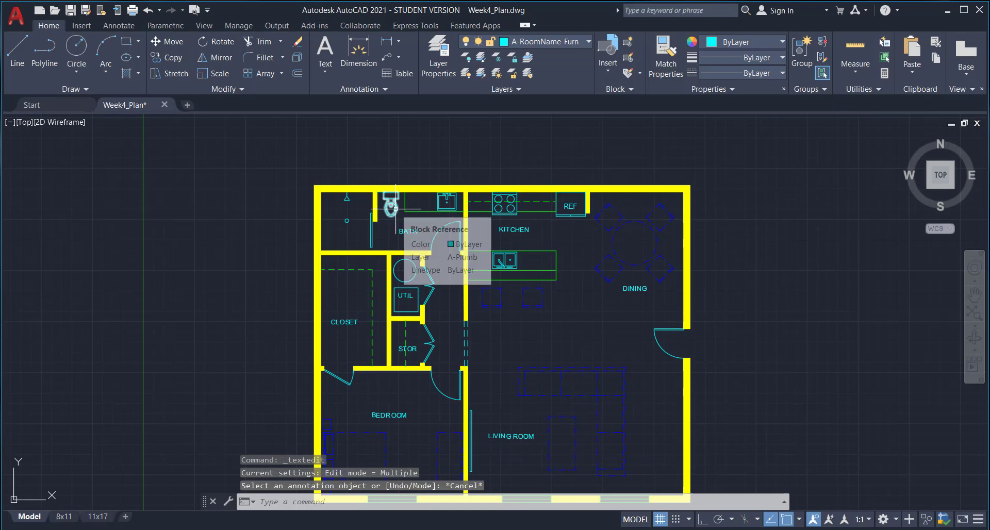
{"action": "middle_click_drag", "start_coordinate": [489, 302], "coordinate": [528, 249]}
{"action": "scroll", "coordinate": [446, 174], "scroll_direction": "up", "scroll_amount": 2}
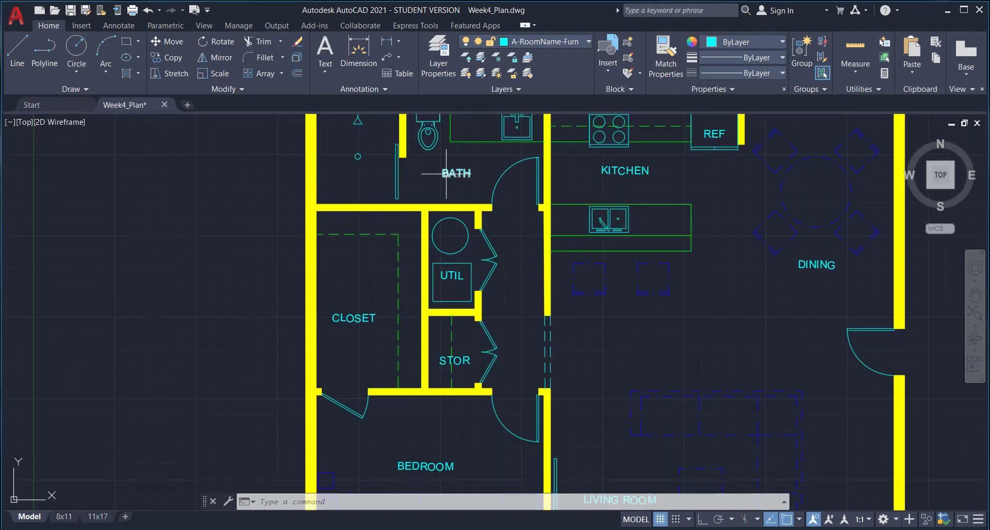
- Copy the BATH label into the hallway beside the closets
{"action": "left_click", "coordinate": [166, 57]}
{"action": "left_click", "coordinate": [456, 172]}
{"action": "key", "text": "Return"}
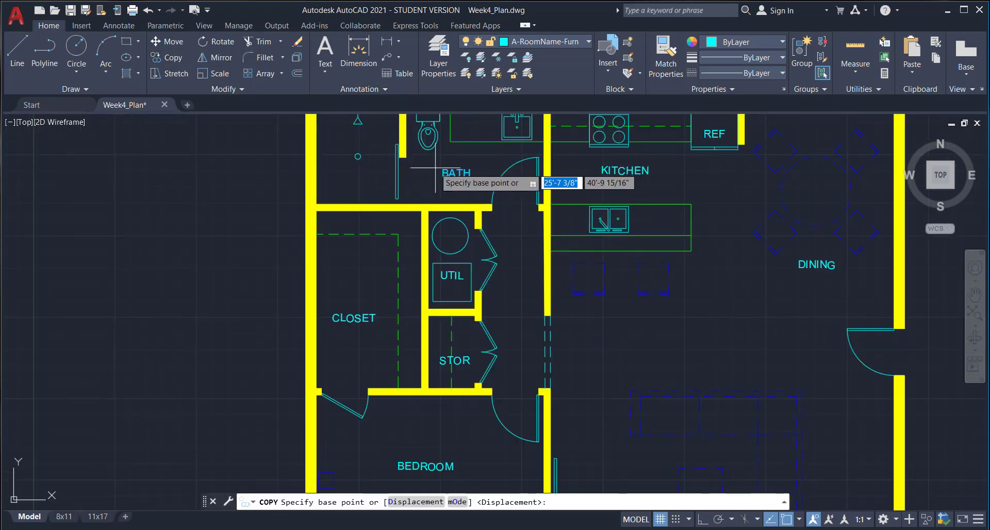
{"action": "left_click", "coordinate": [442, 174]}
{"action": "scroll", "coordinate": [510, 312], "scroll_direction": "up", "scroll_amount": 4}
{"action": "left_click", "coordinate": [495, 267]}
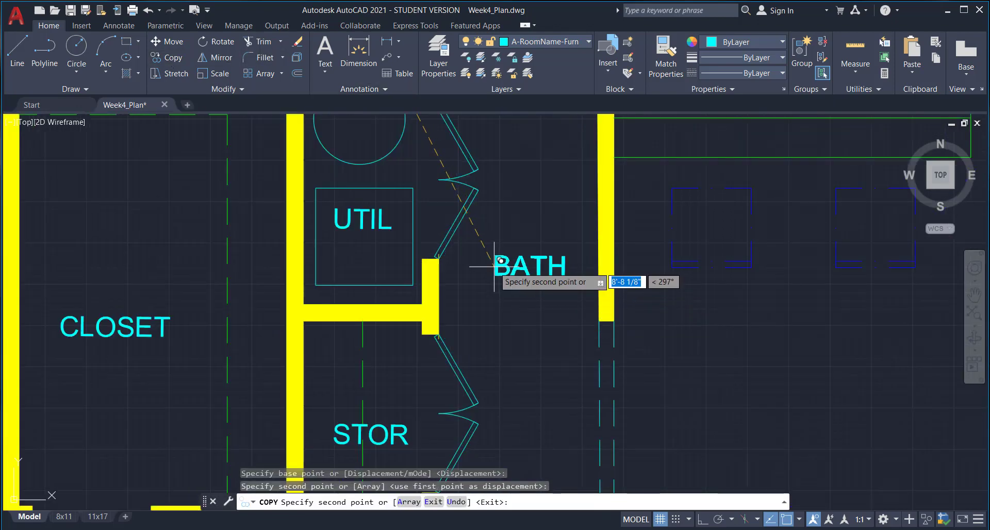
{"action": "key", "text": "Return"}
- Change the hallway copy's text to HALL and exit text editing
{"action": "double_click", "coordinate": [515, 266]}
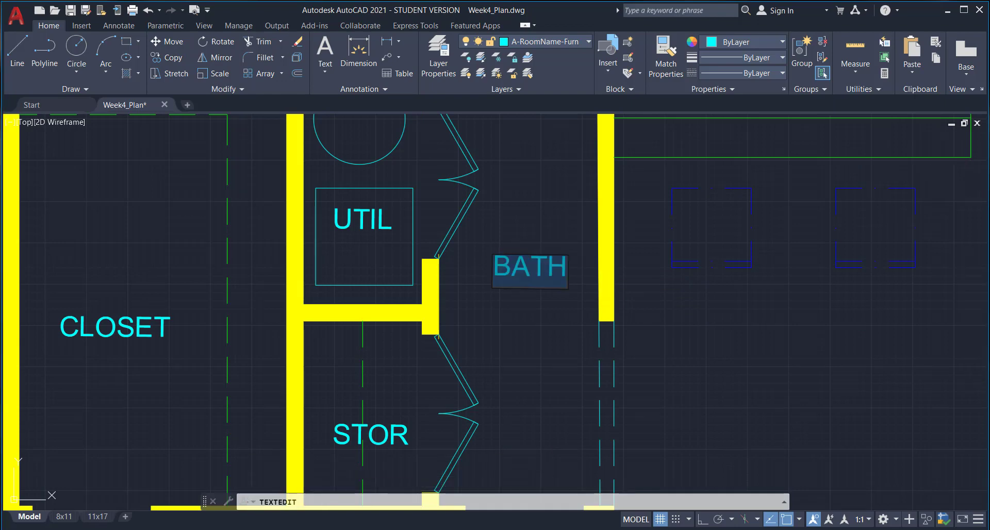
{"action": "type", "text": "HALL"}
{"action": "left_click", "coordinate": [524, 341]}
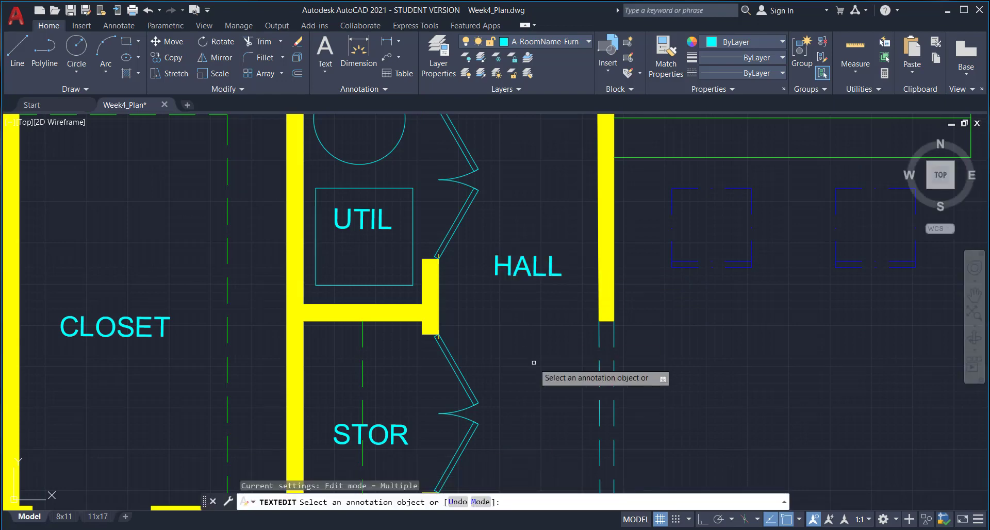
{"action": "scroll", "coordinate": [515, 340], "scroll_direction": "down", "scroll_amount": 4}
{"action": "scroll", "coordinate": [465, 314], "scroll_direction": "up", "scroll_amount": 4}
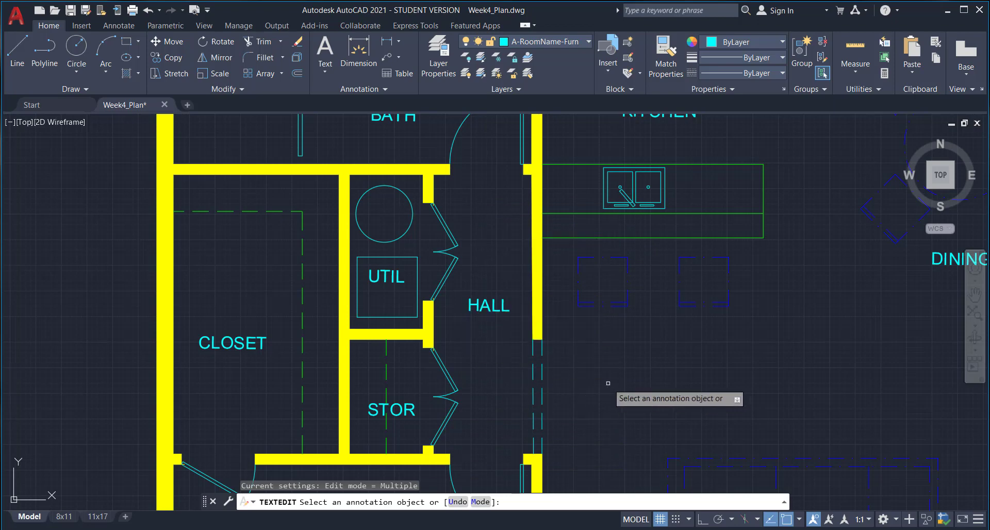
{"action": "scroll", "coordinate": [515, 341], "scroll_direction": "down", "scroll_amount": 2}
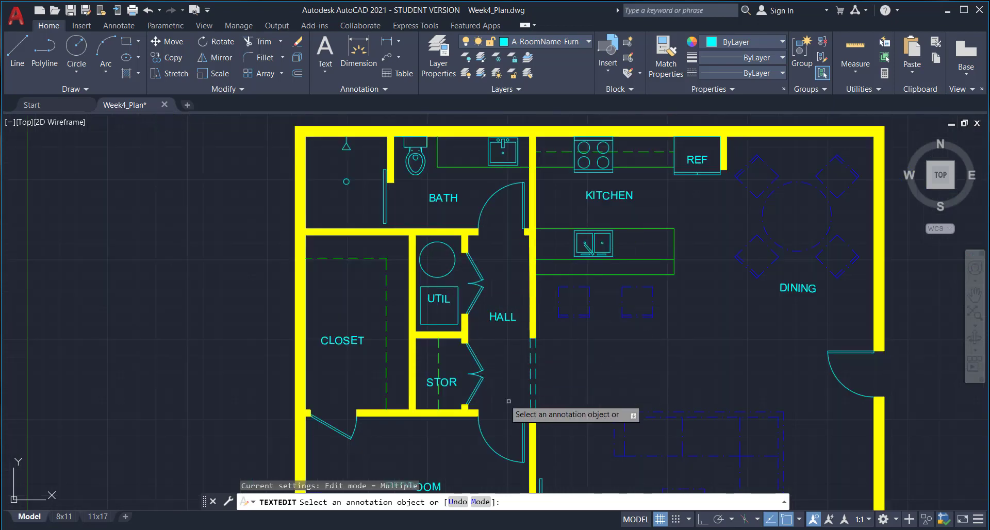
{"action": "scroll", "coordinate": [693, 369], "scroll_direction": "down", "scroll_amount": 4}
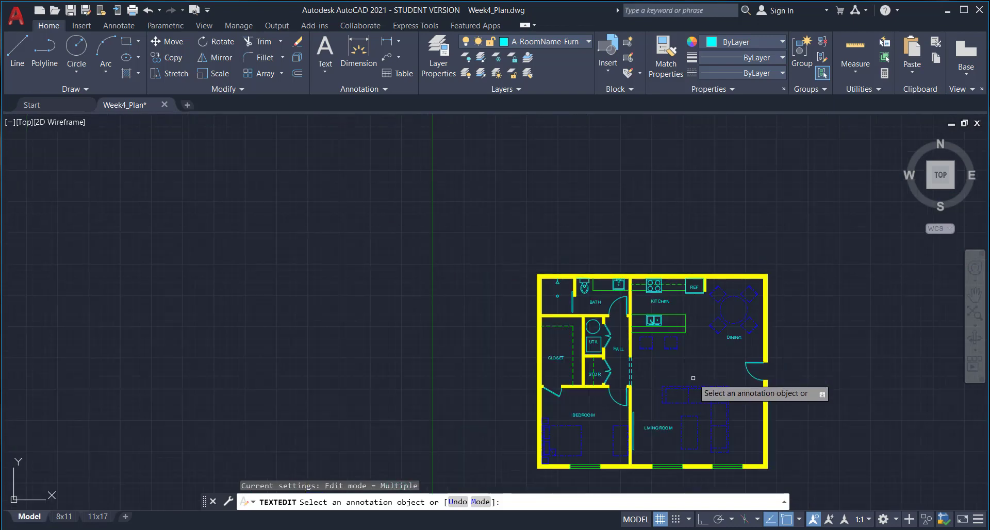
{"action": "scroll", "coordinate": [566, 307], "scroll_direction": "up", "scroll_amount": 2}
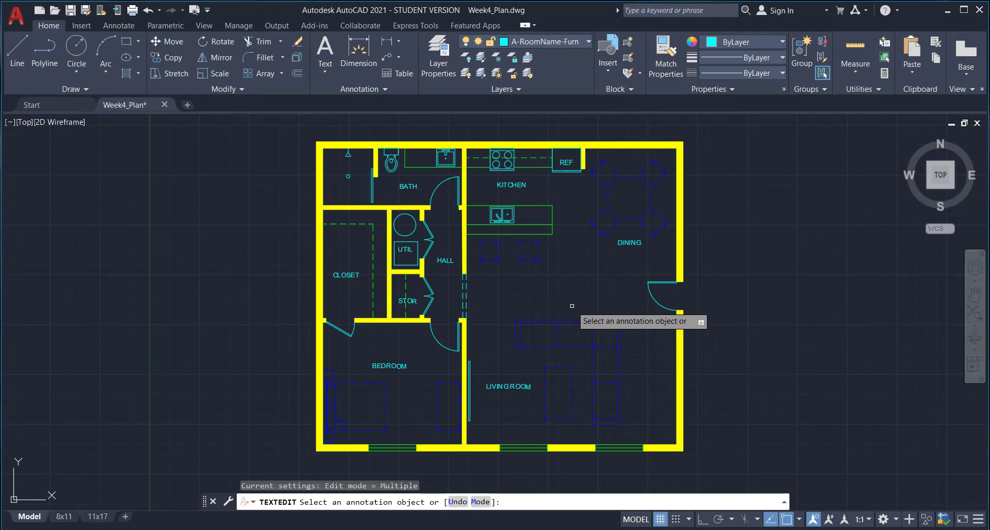
{"action": "key", "text": "Escape"}
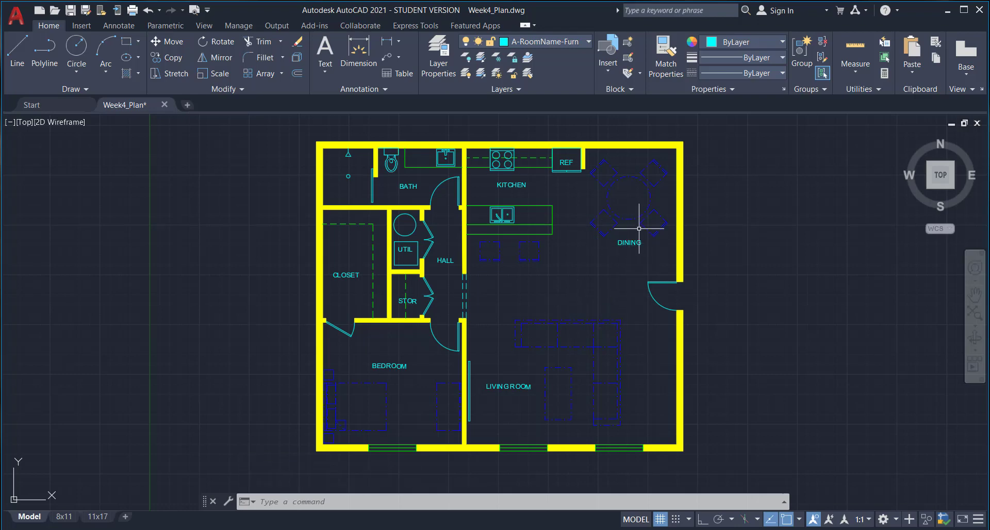
- Select the DINING label, browse the Annotate text style list, then dismiss it, keeping One Quarter current
{"action": "scroll", "coordinate": [639, 229], "scroll_direction": "up", "scroll_amount": 2}
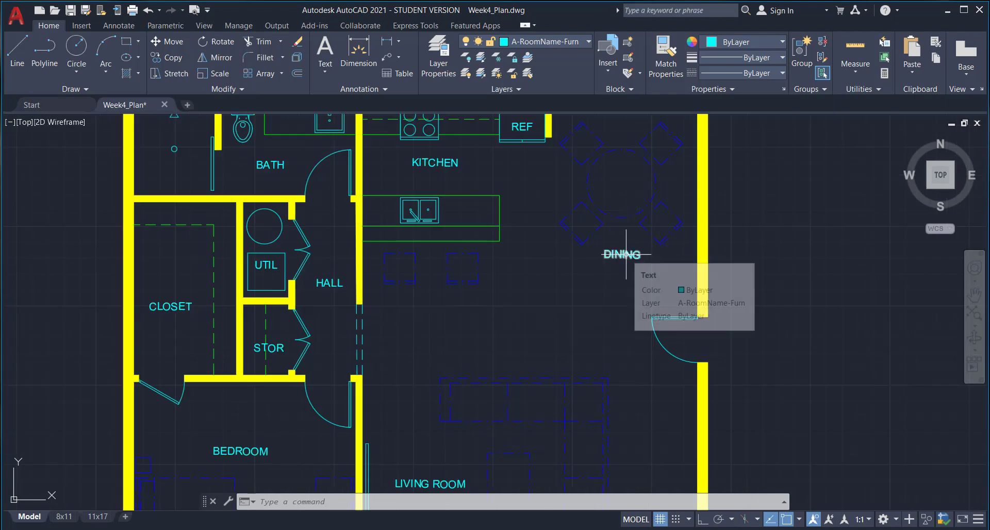
{"action": "left_click", "coordinate": [626, 254]}
{"action": "left_click", "coordinate": [119, 25]}
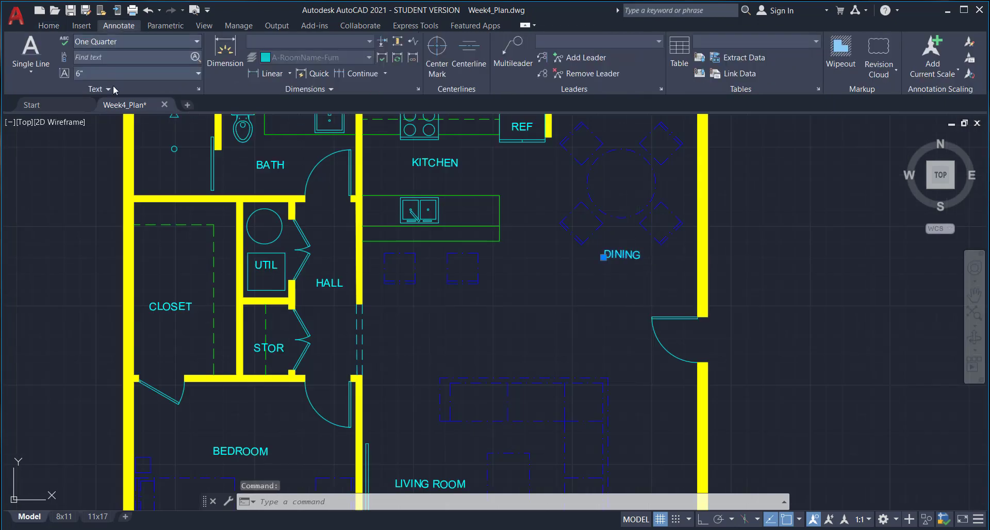
{"action": "left_click", "coordinate": [197, 42]}
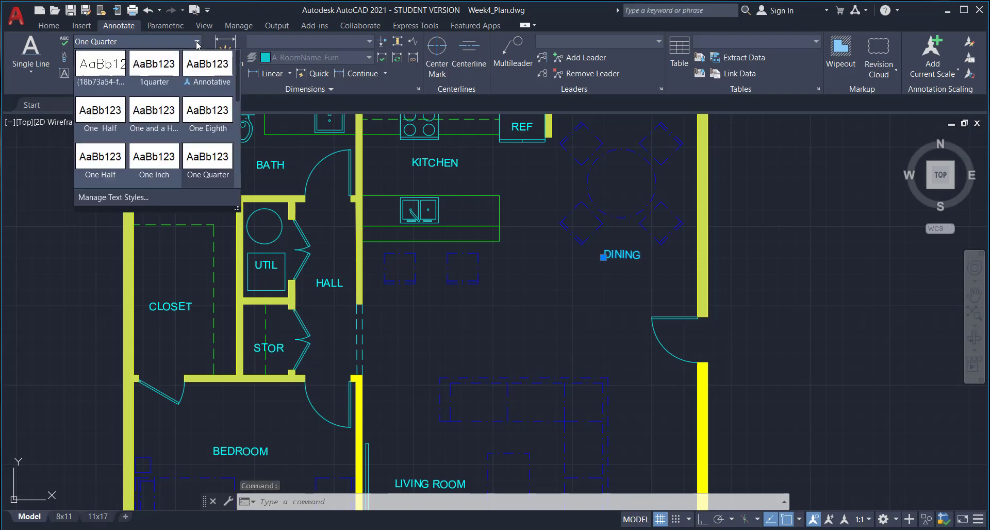
{"action": "scroll", "coordinate": [180, 110], "scroll_direction": "down", "scroll_amount": 1}
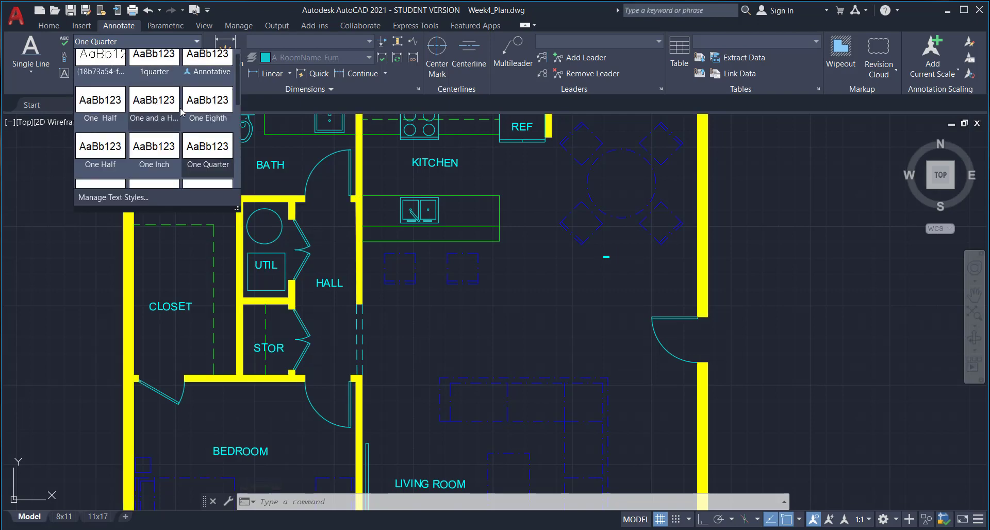
{"action": "scroll", "coordinate": [180, 110], "scroll_direction": "down", "scroll_amount": 1}
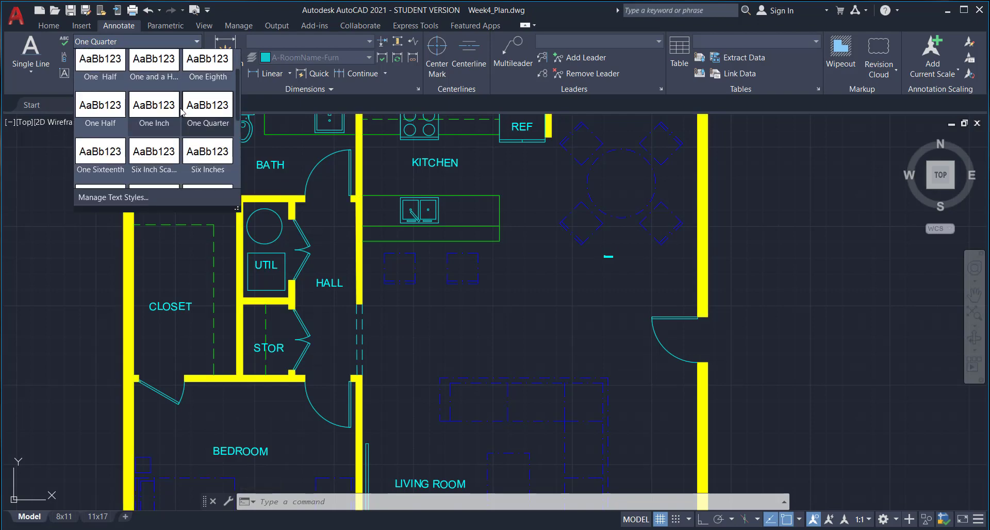
{"action": "scroll", "coordinate": [181, 110], "scroll_direction": "down", "scroll_amount": 2}
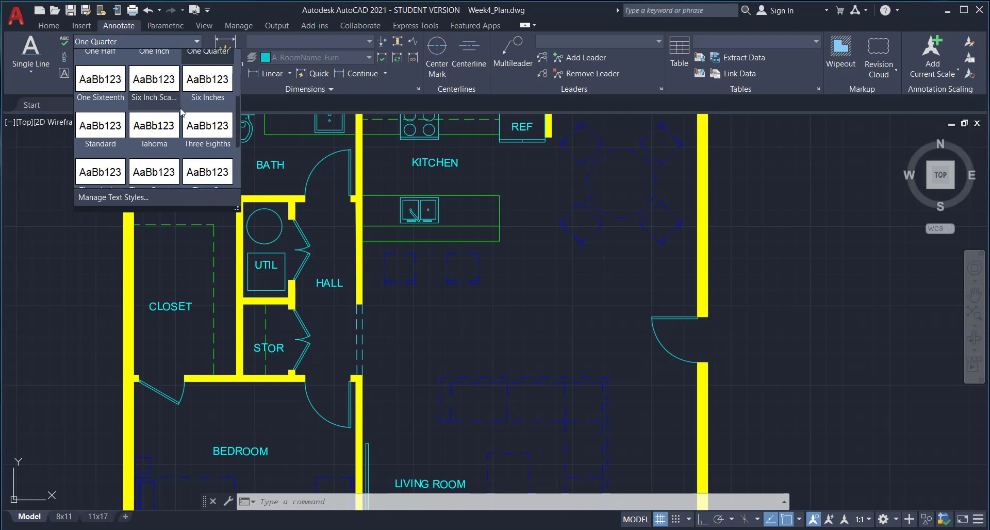
{"action": "scroll", "coordinate": [182, 111], "scroll_direction": "down", "scroll_amount": 1}
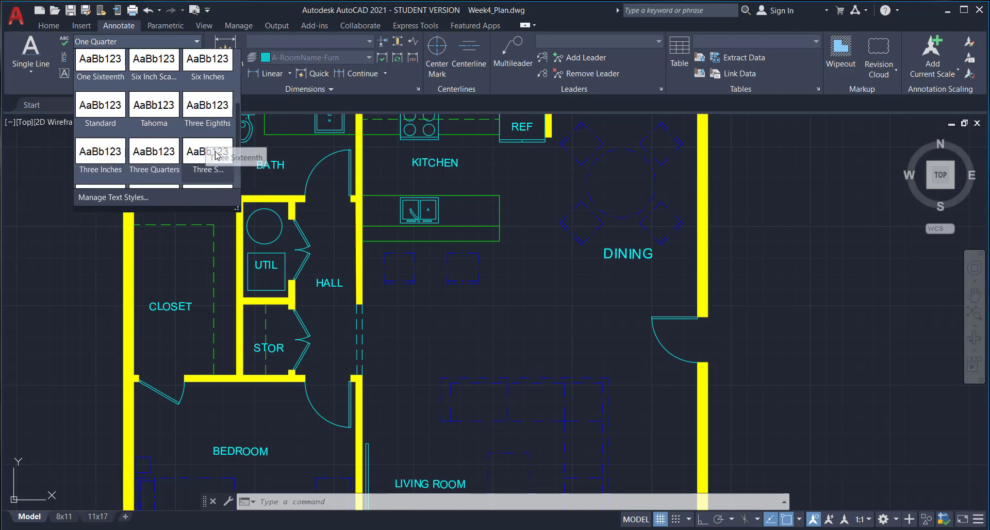
{"action": "key", "text": "Escape"}
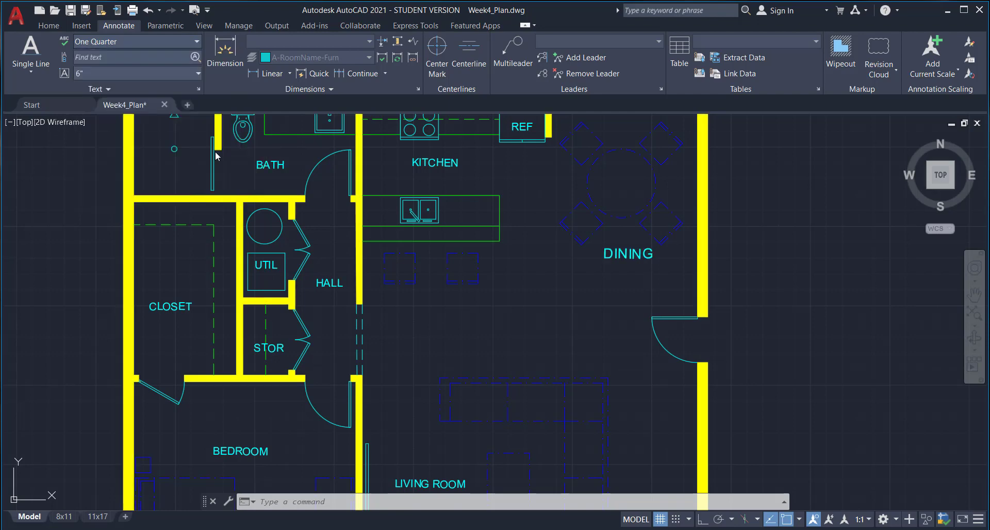
{"action": "key", "text": "Escape"}
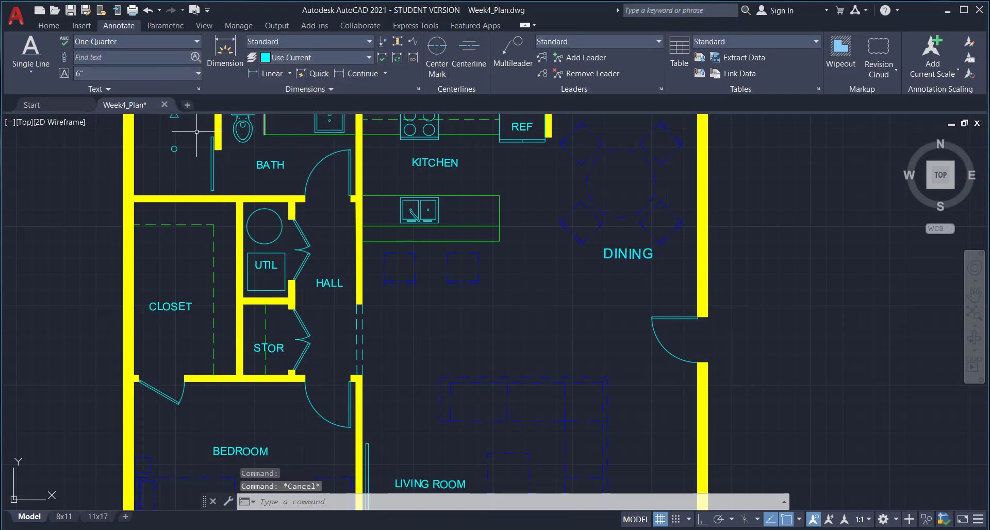
{"action": "left_click", "coordinate": [33, 56]}
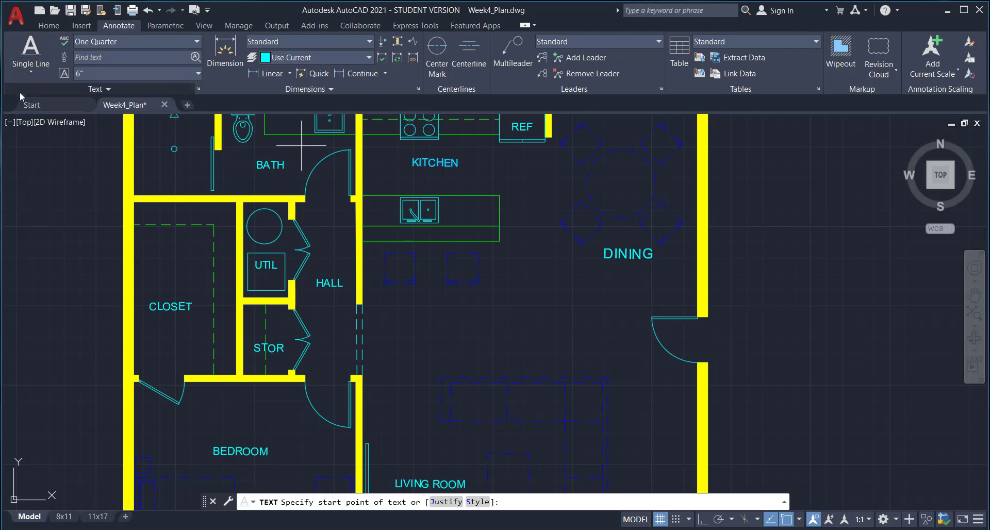
{"action": "left_click", "coordinate": [31, 79]}
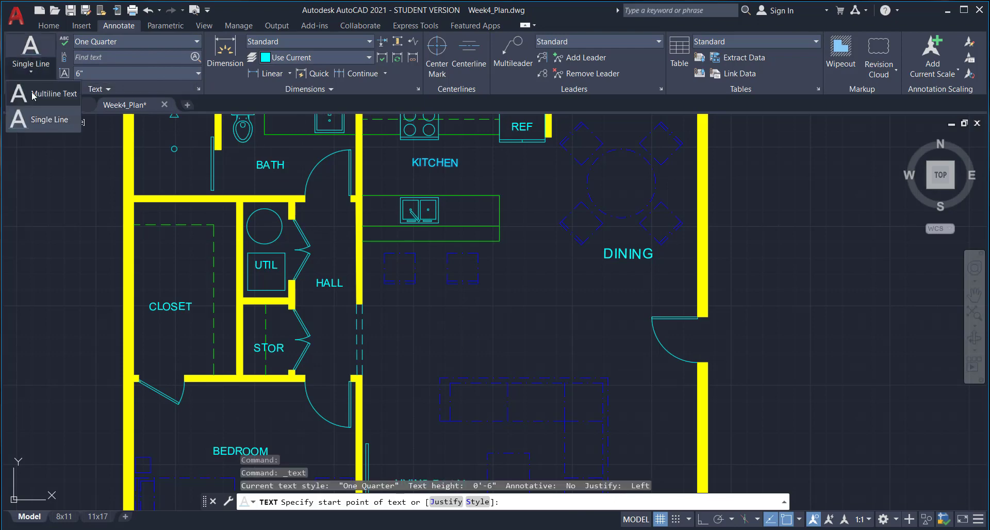
{"action": "left_click", "coordinate": [32, 99]}
{"action": "left_click", "coordinate": [432, 308]}
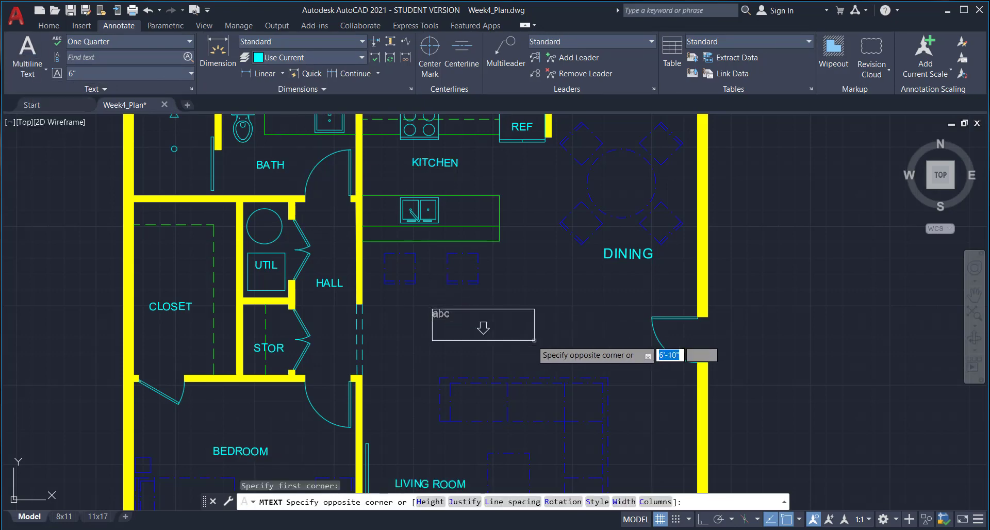
{"action": "left_click", "coordinate": [561, 343]}
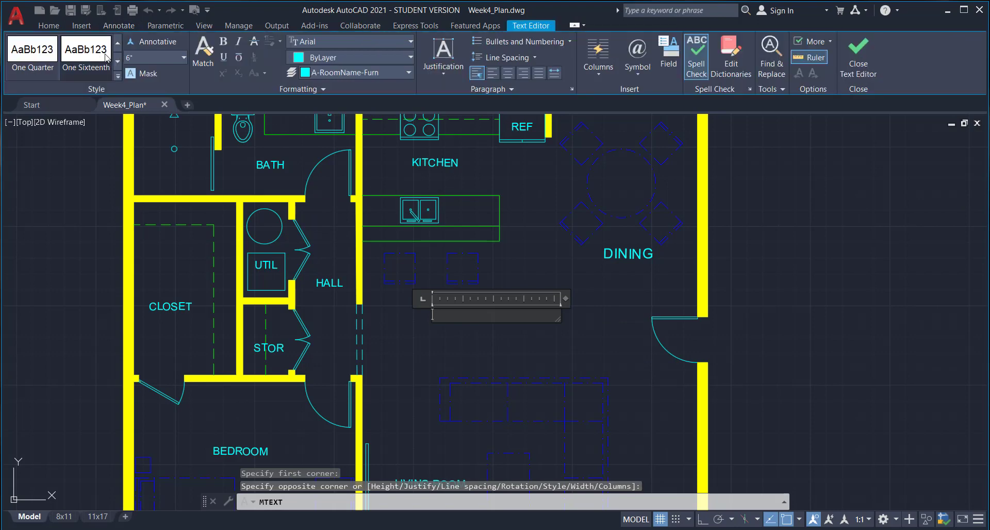
{"action": "left_click", "coordinate": [148, 55]}
{"action": "key", "text": "BackSpace"}
{"action": "type", "text": "6"}
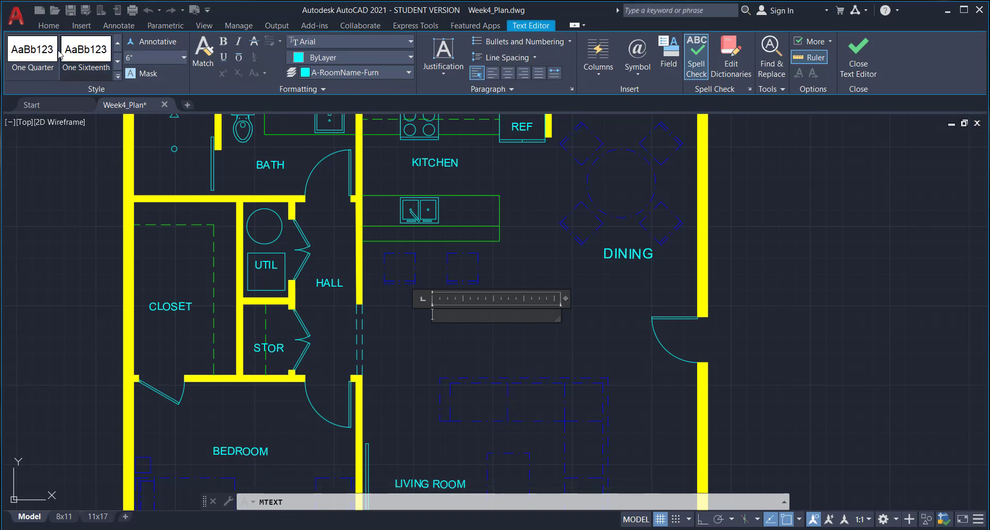
{"action": "left_click", "coordinate": [74, 42]}
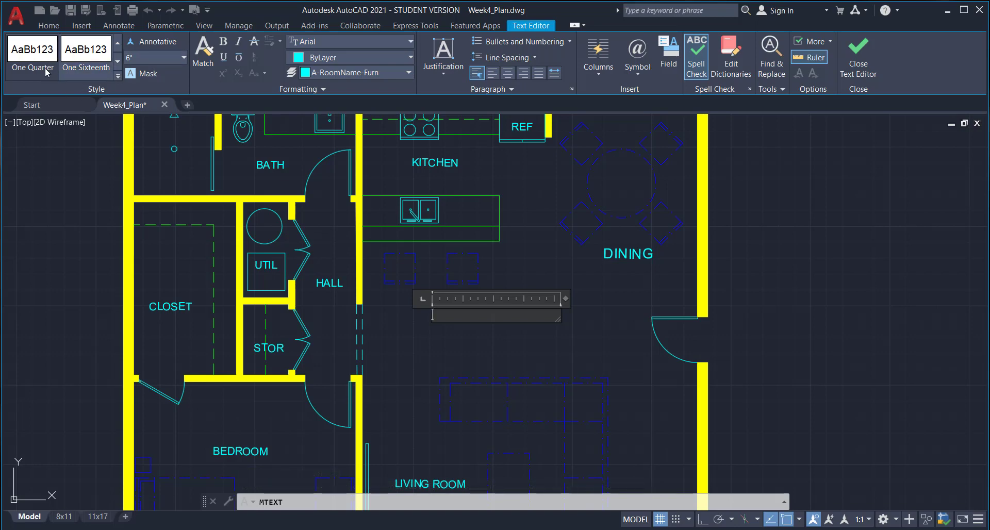
{"action": "left_click", "coordinate": [573, 324]}
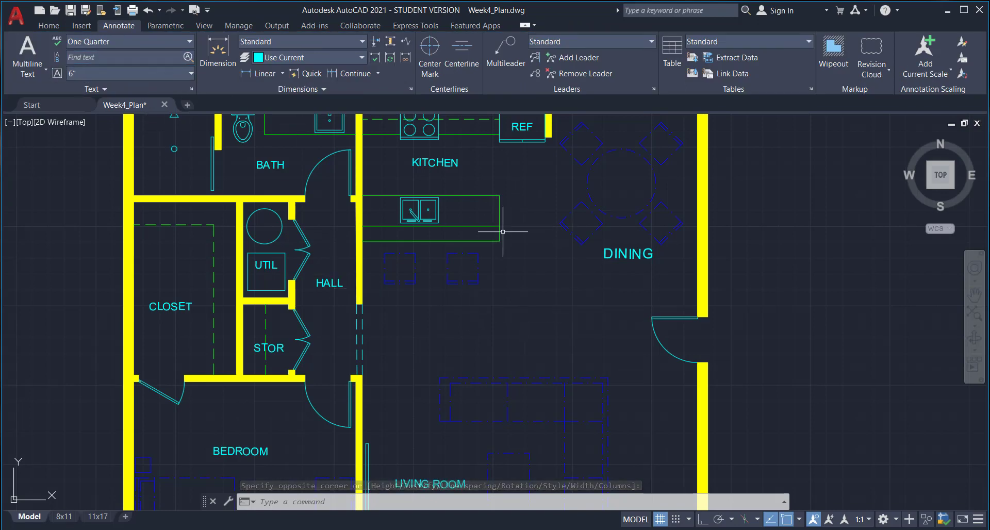
- Apply the One Quarter text style to the DINING label
{"action": "left_click", "coordinate": [633, 254]}
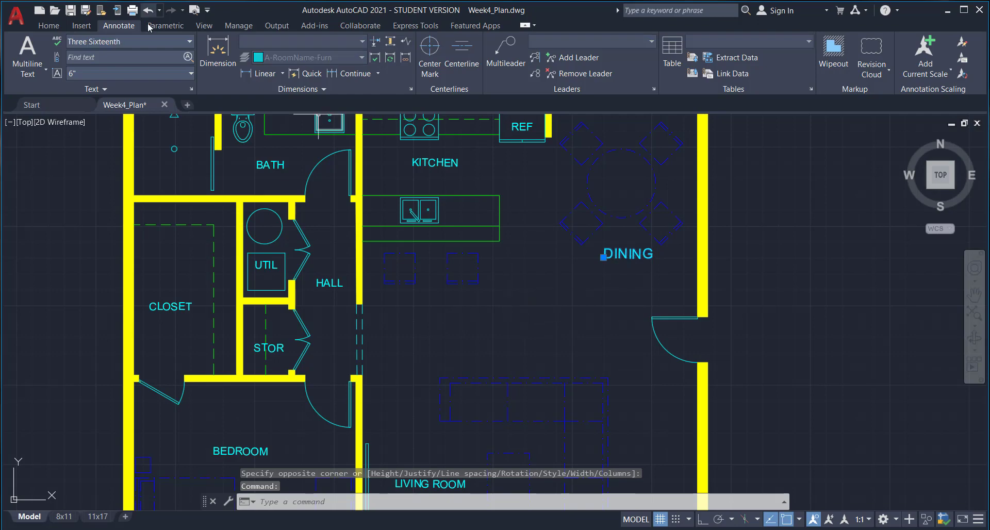
{"action": "left_click", "coordinate": [190, 41]}
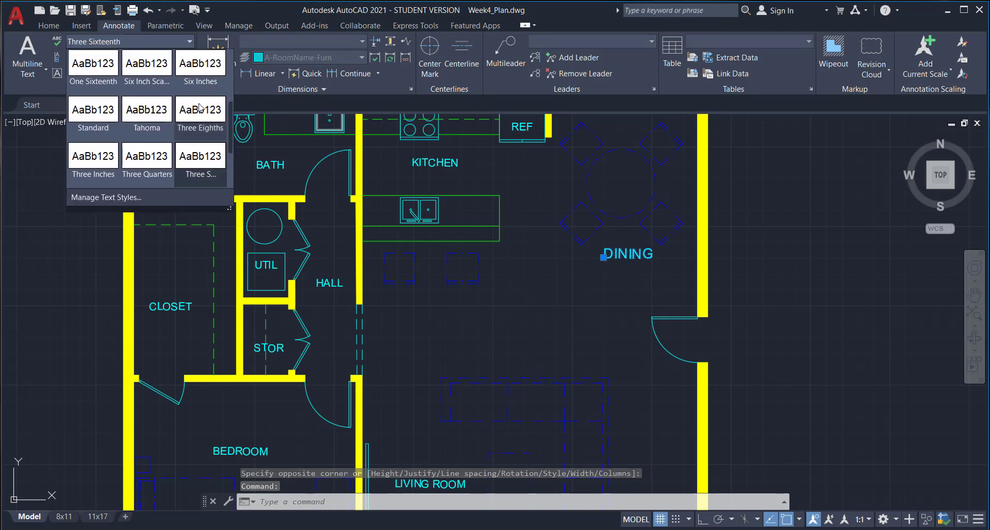
{"action": "scroll", "coordinate": [201, 107], "scroll_direction": "up", "scroll_amount": 1}
{"action": "left_click", "coordinate": [206, 89]}
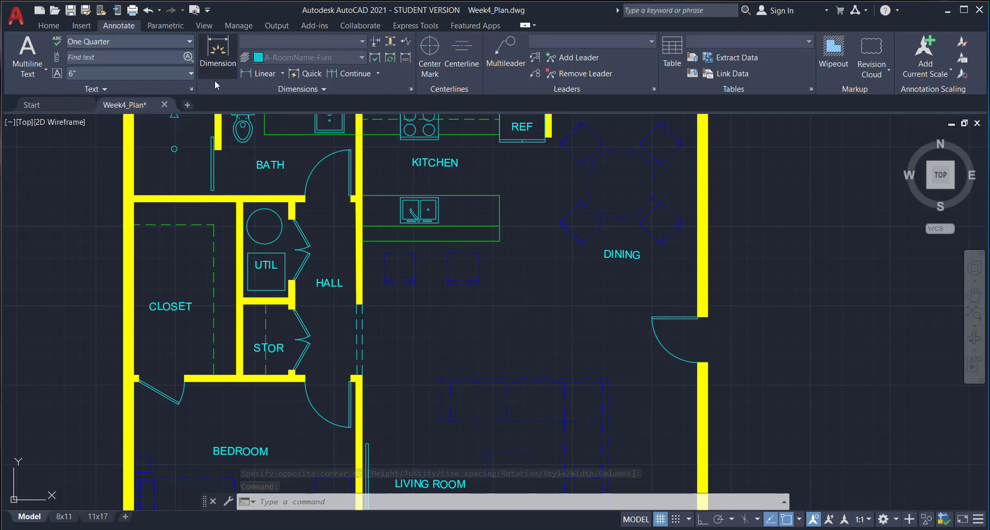
{"action": "key", "text": "Escape"}
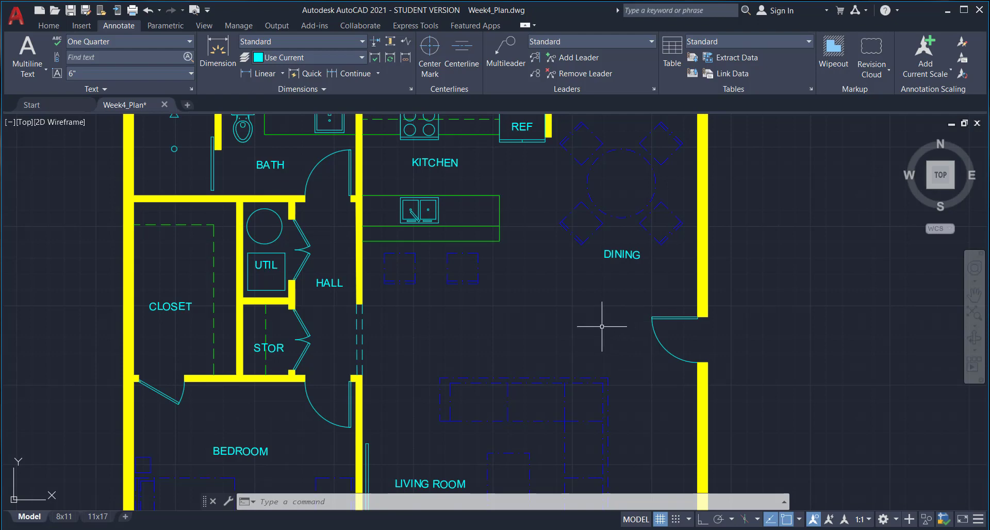
- In the Text Style manager, select Standard and begin a new style from it
{"action": "left_click", "coordinate": [191, 89]}
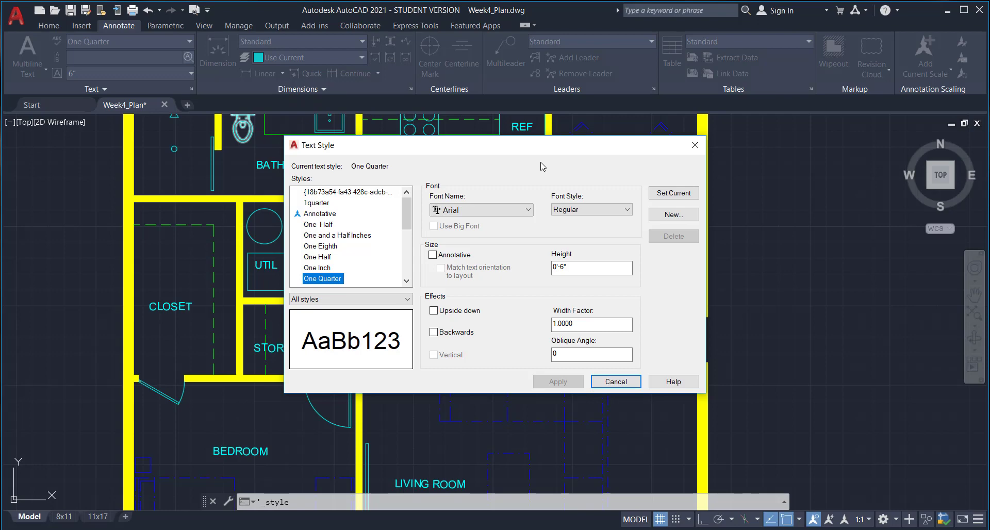
{"action": "scroll", "coordinate": [358, 258], "scroll_direction": "down", "scroll_amount": 2}
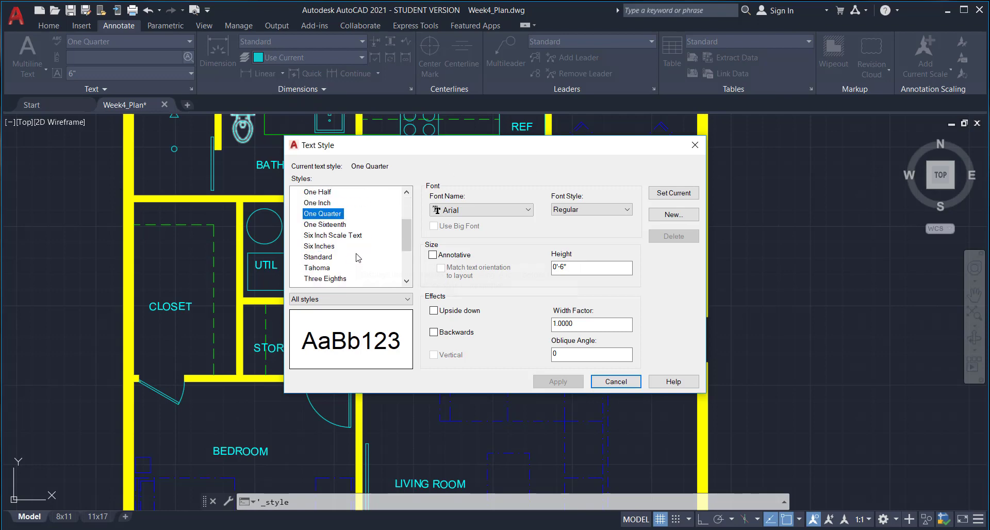
{"action": "left_click", "coordinate": [325, 258]}
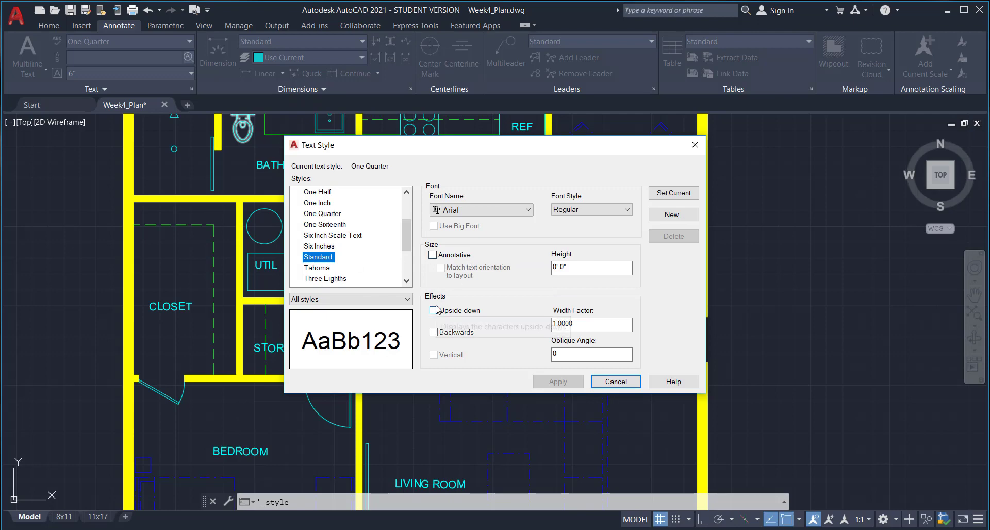
{"action": "left_click", "coordinate": [673, 215]}
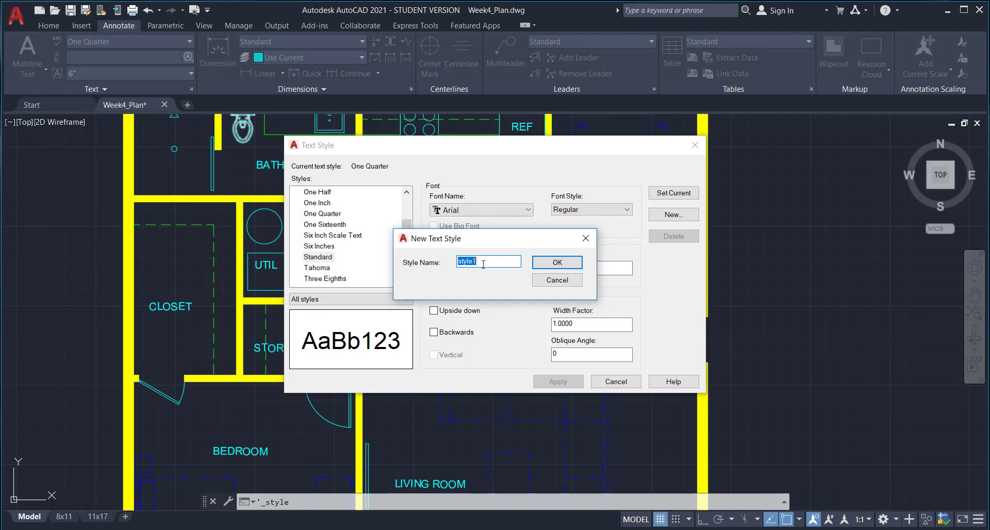
- Name the new text style onequarter and confirm it
{"action": "type", "text": "onequarter"}
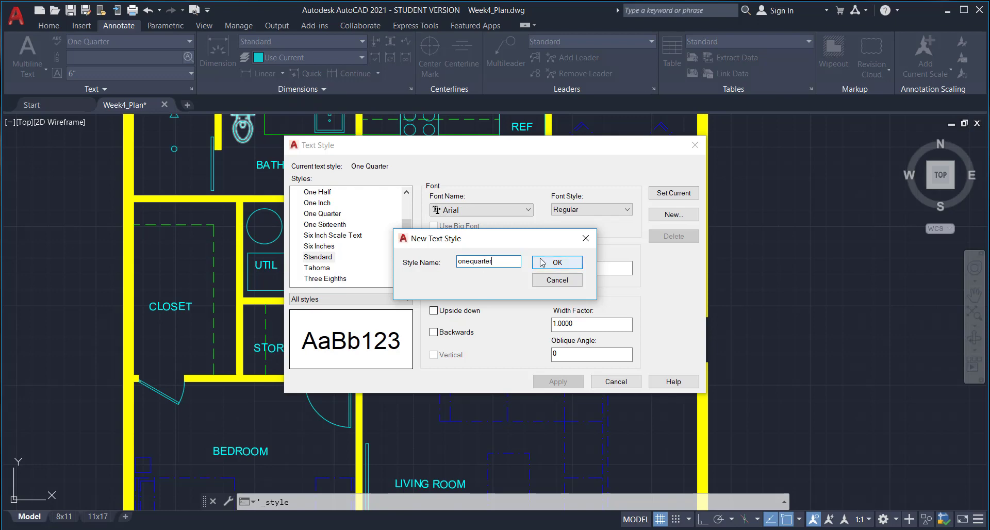
{"action": "left_click", "coordinate": [557, 262]}
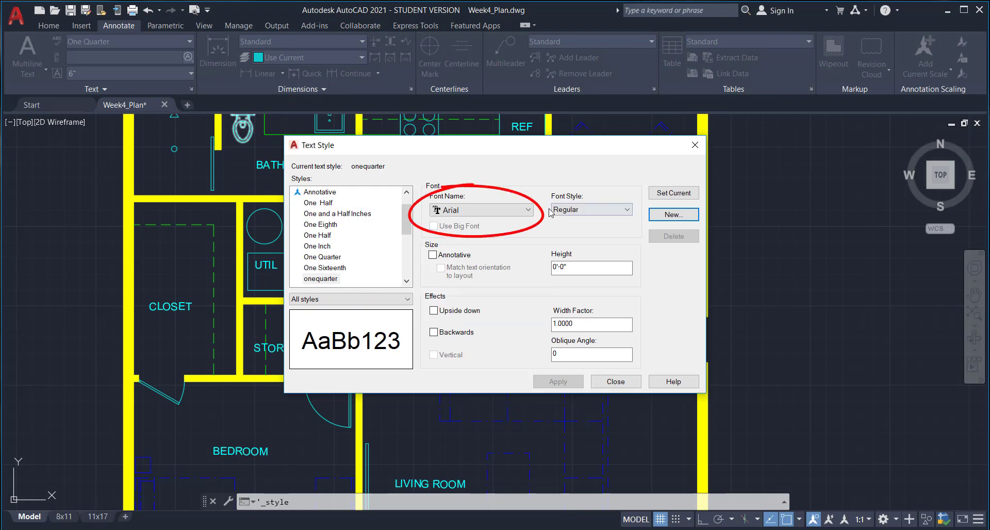
{"action": "left_click", "coordinate": [528, 211]}
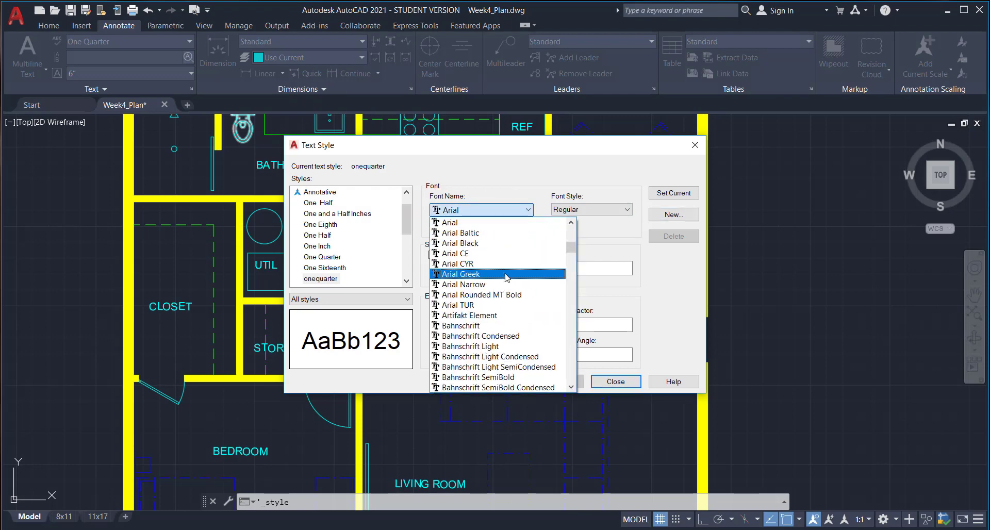
{"action": "scroll", "coordinate": [528, 330], "scroll_direction": "down", "scroll_amount": 5}
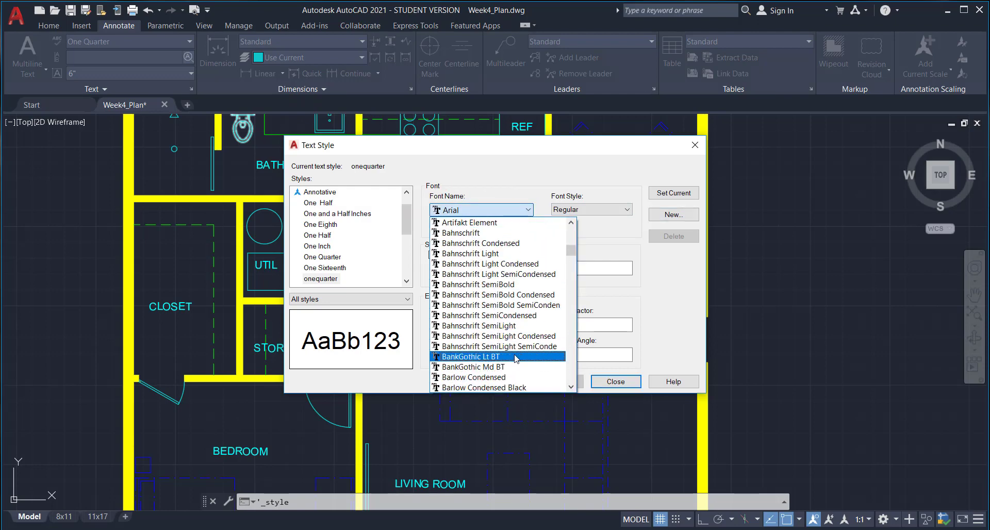
{"action": "scroll", "coordinate": [515, 359], "scroll_direction": "up", "scroll_amount": 3}
{"action": "scroll", "coordinate": [521, 263], "scroll_direction": "up", "scroll_amount": 10}
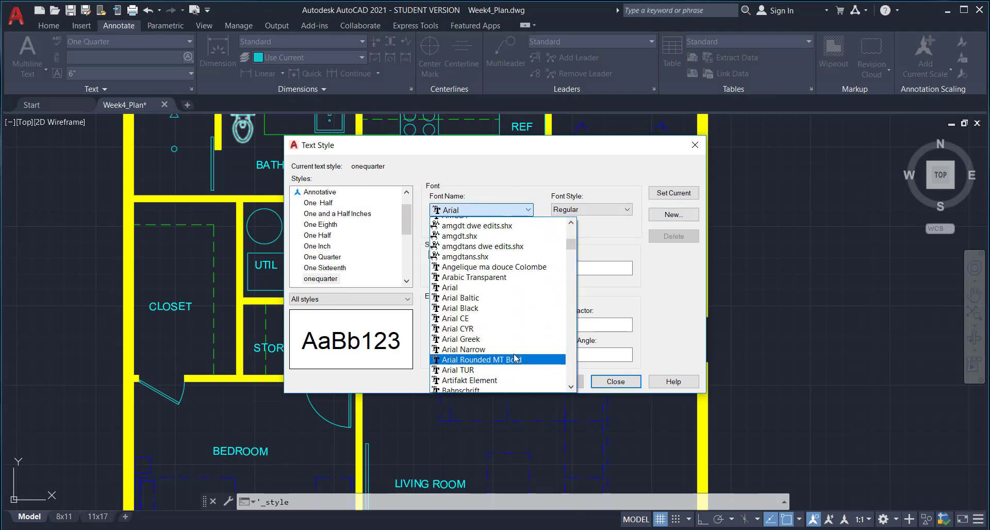
{"action": "key", "text": "Escape"}
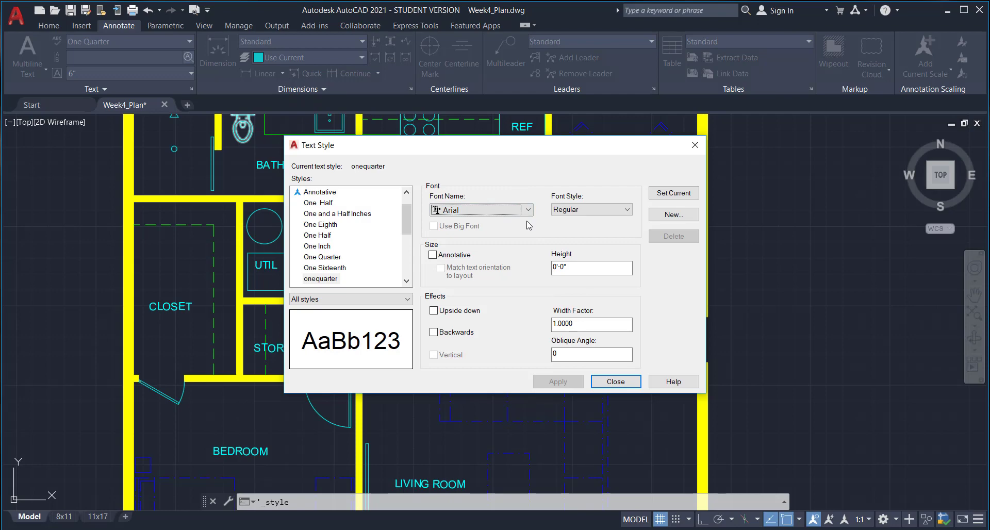
{"action": "left_click", "coordinate": [627, 210]}
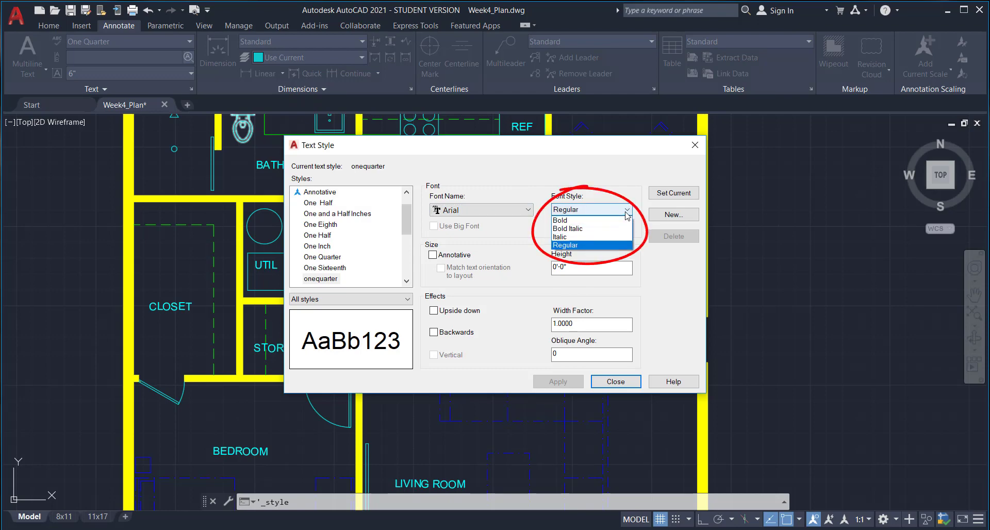
{"action": "left_click", "coordinate": [584, 244]}
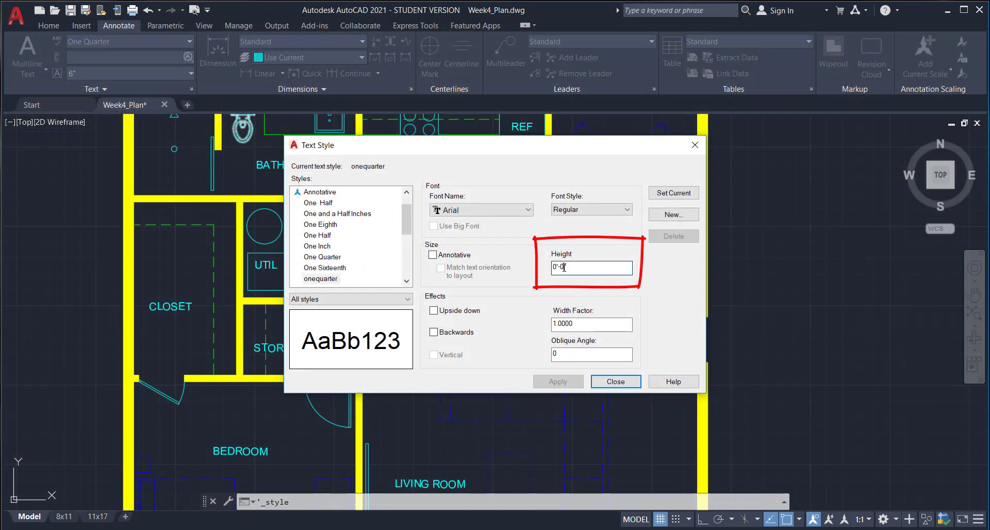
- Set the onequarter style's height to 6" and apply it
{"action": "left_click_drag", "start_coordinate": [569, 267], "coordinate": [533, 264]}
{"action": "type", "text": "6\""}
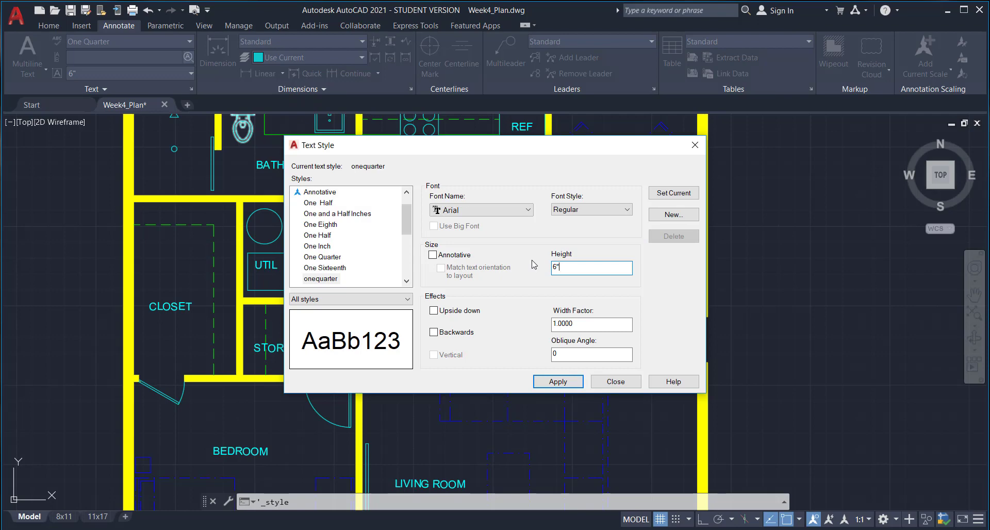
{"action": "left_click", "coordinate": [558, 381]}
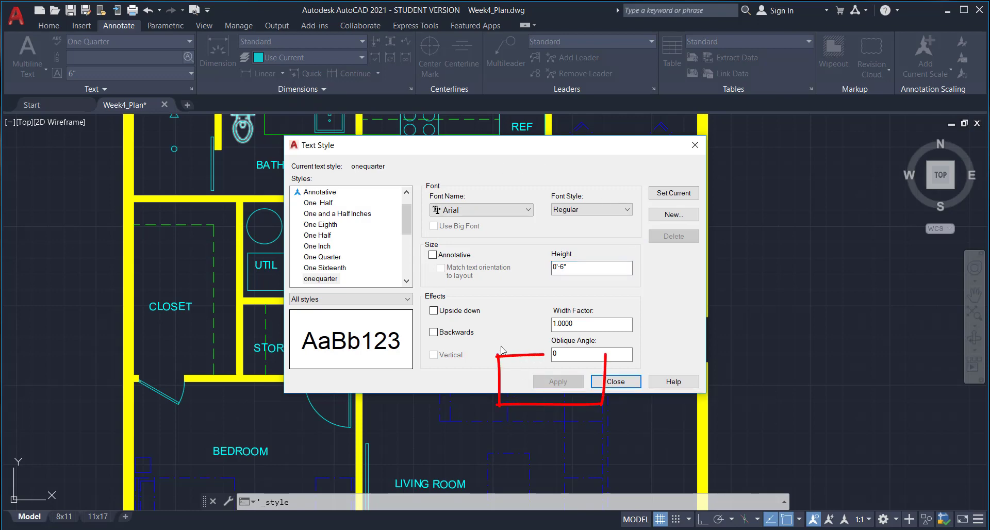